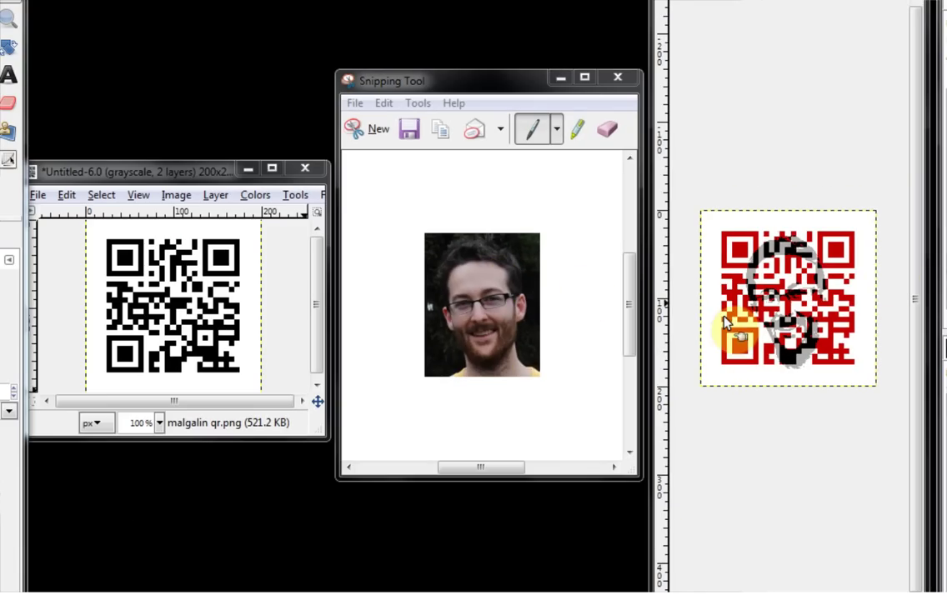
Arrange the windows and switch the QR code image from Grayscale to RGB mode
drag(783, 244, 897, 292)
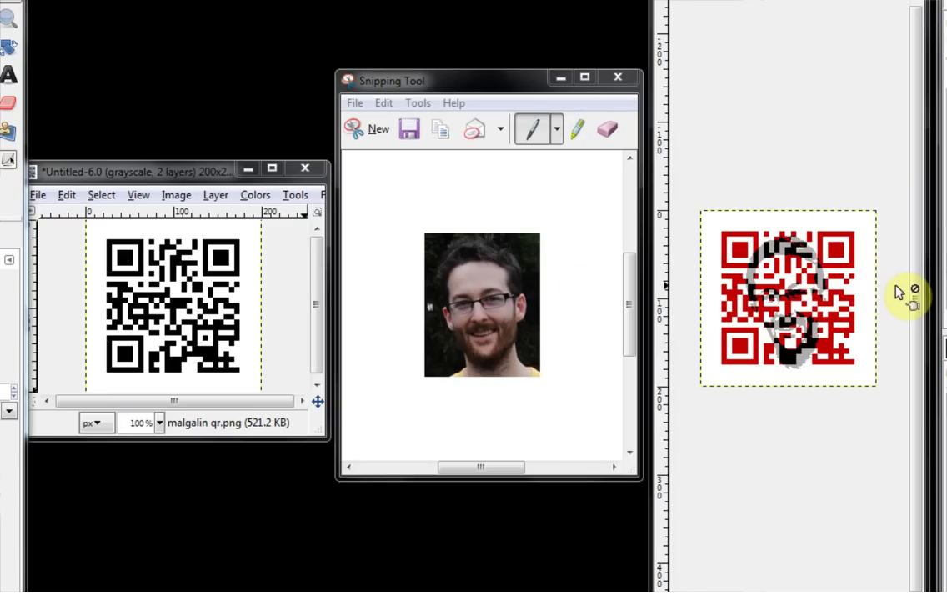
drag(897, 292, 731, 455)
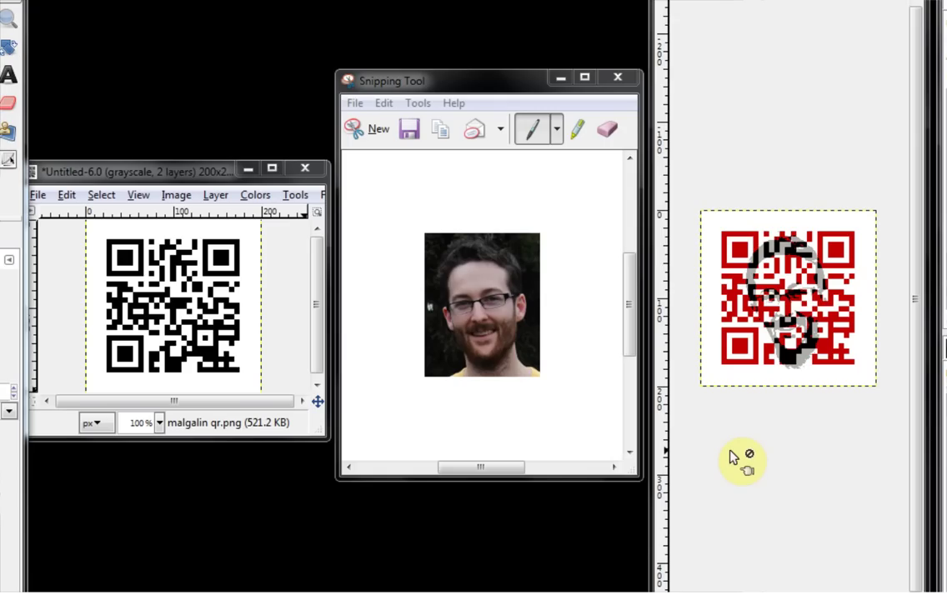
drag(732, 457, 414, 502)
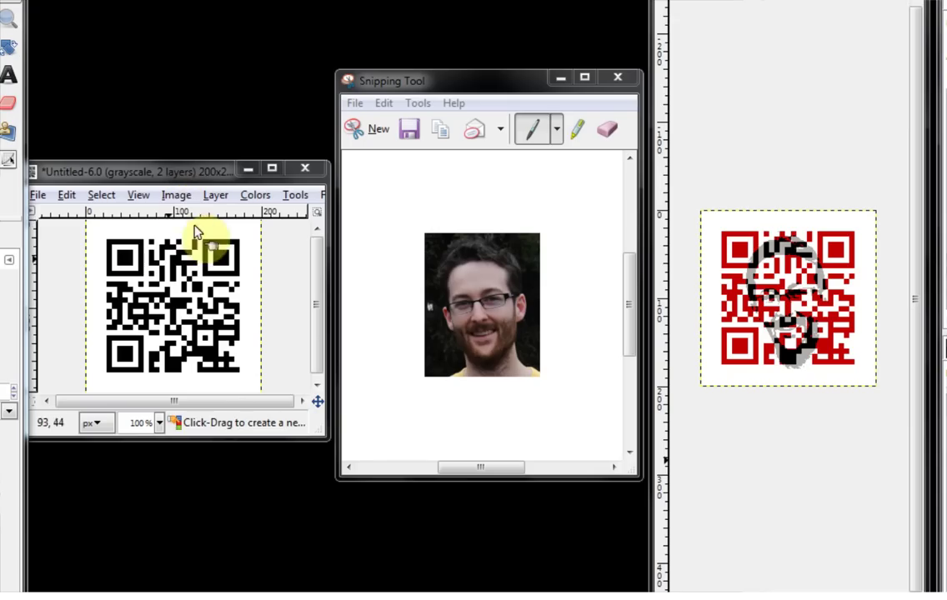
click(172, 199)
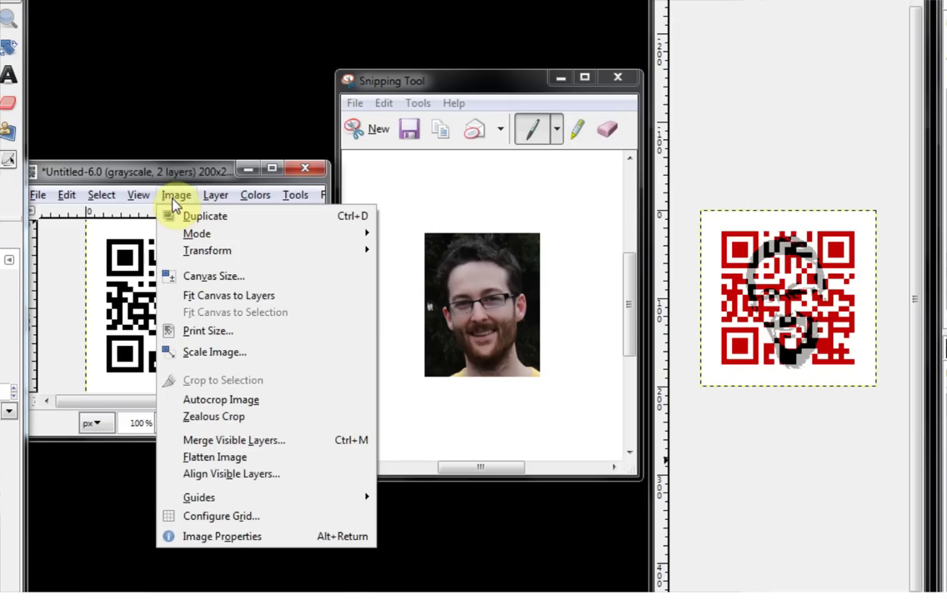
mouse_move(209, 238)
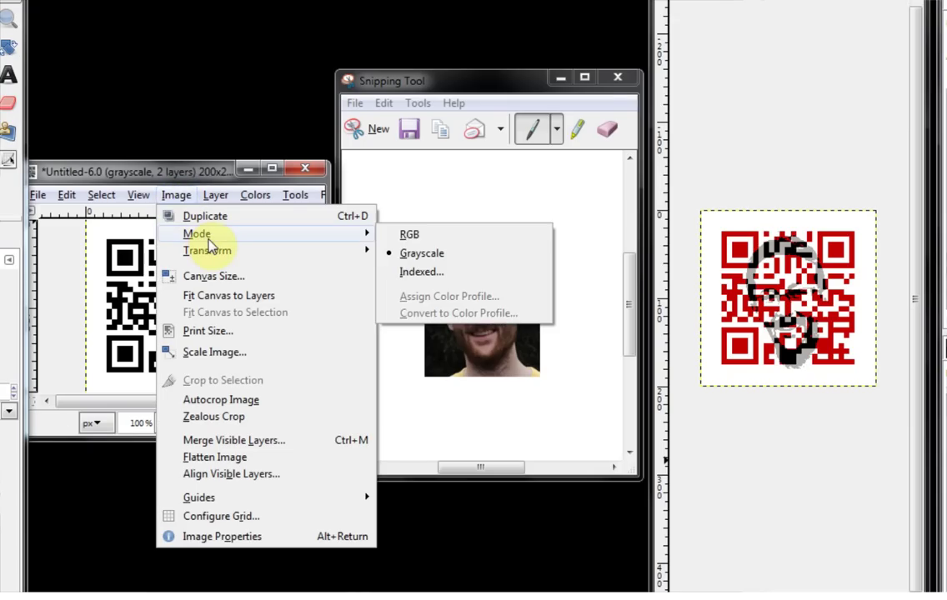
click(420, 236)
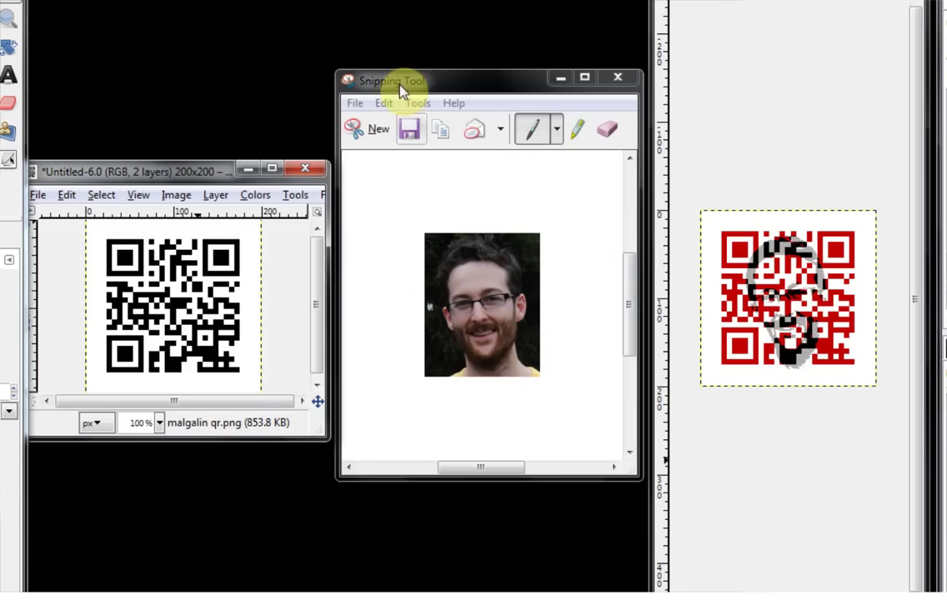
Copy the face photo from Snipping Tool and create a new GIMP image from the clipboard
click(432, 137)
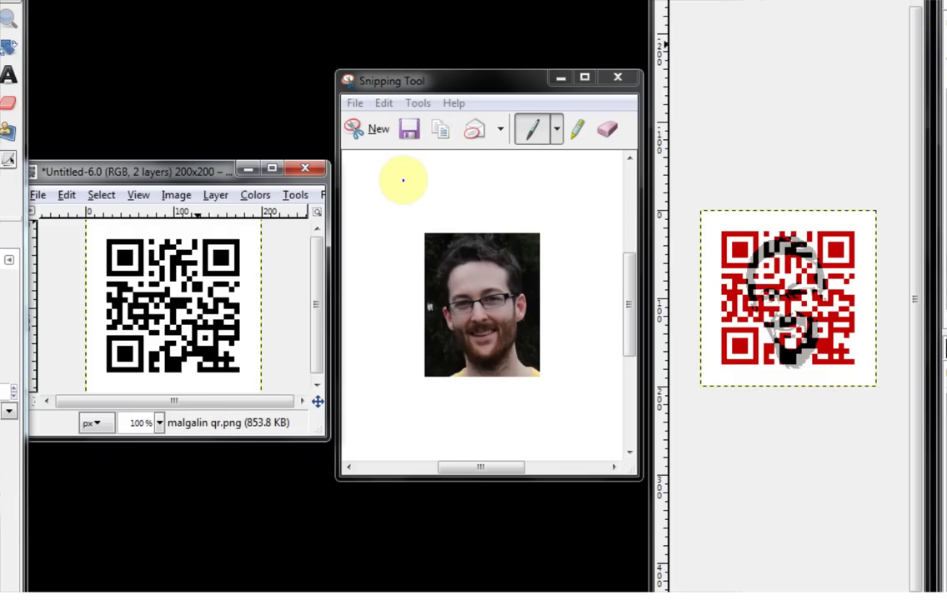
click(442, 134)
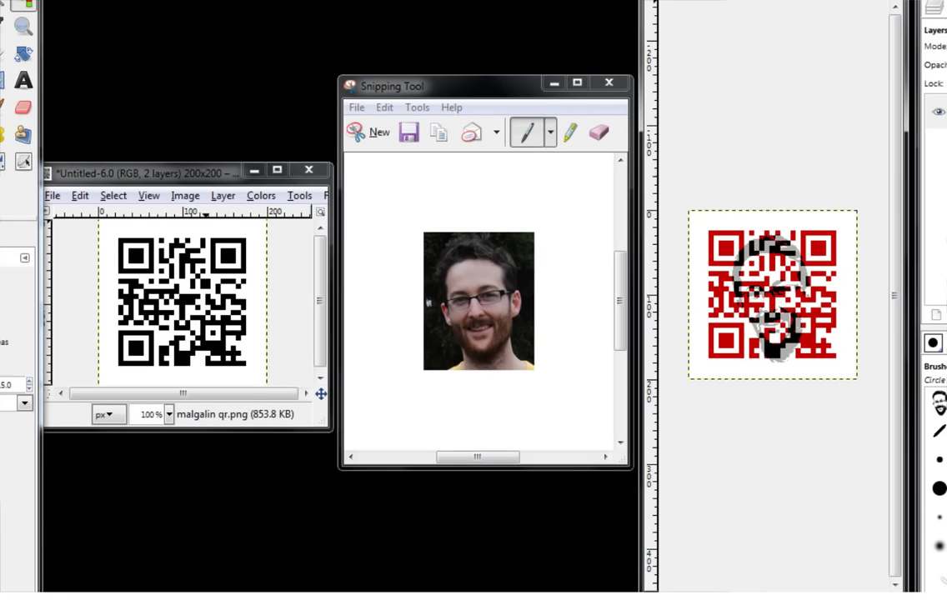
click(618, 8)
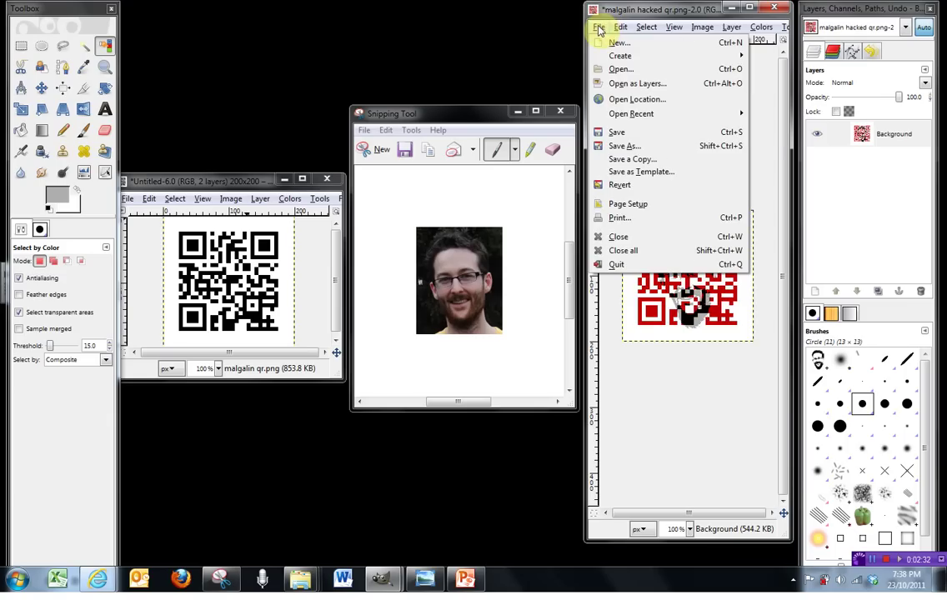
mouse_move(619, 56)
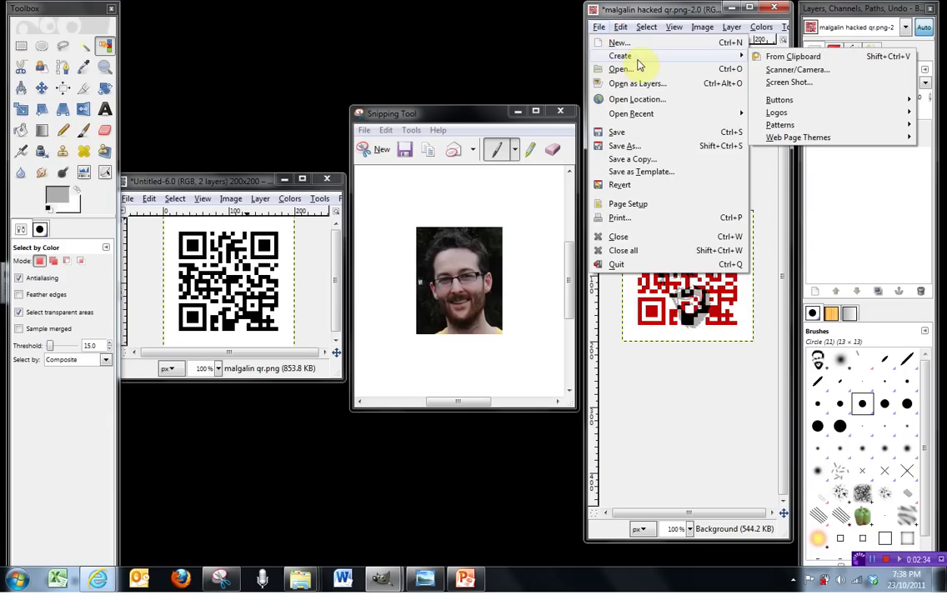
click(766, 57)
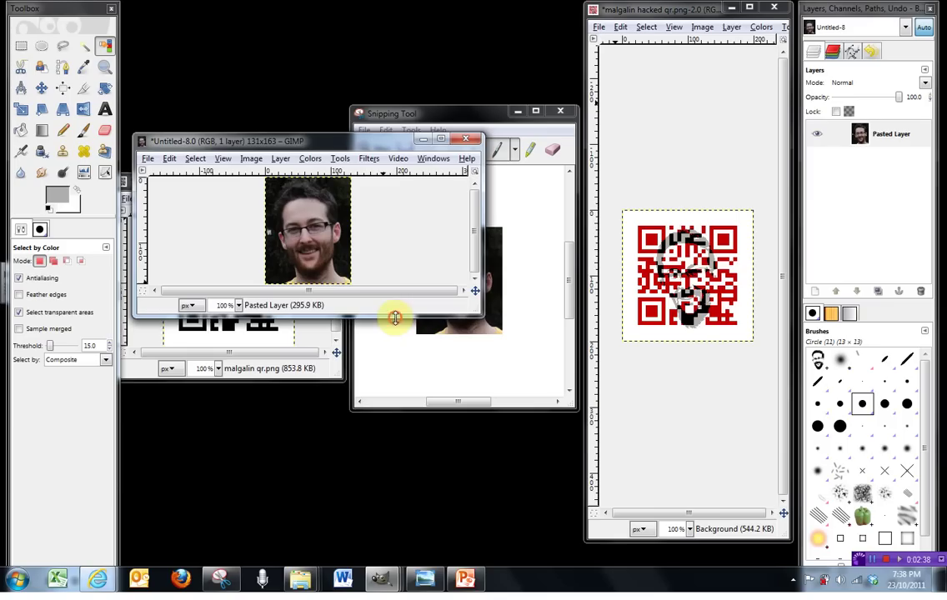
Enlarge and centre the face image window and zoom it to 200%
drag(395, 317, 400, 493)
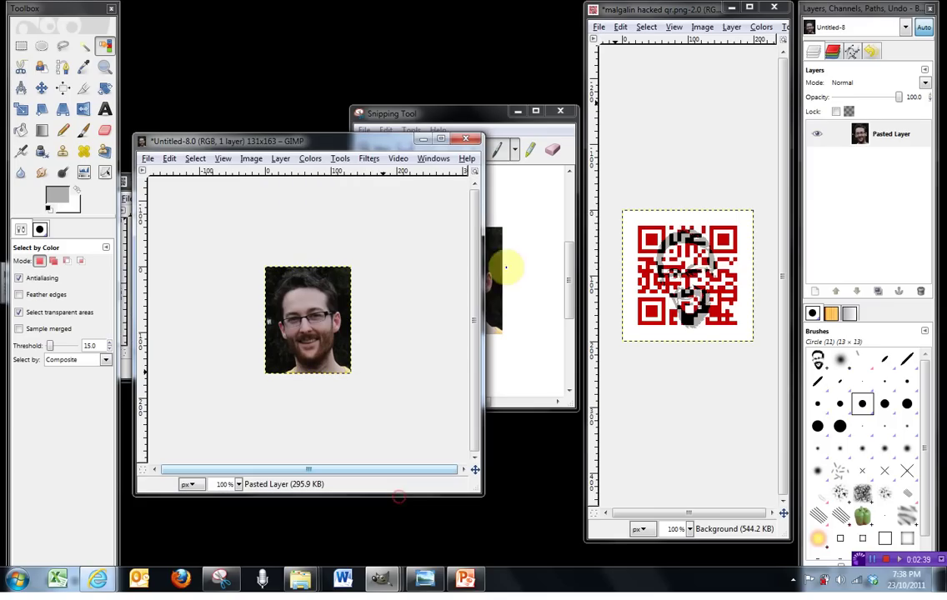
click(518, 111)
drag(366, 143, 471, 106)
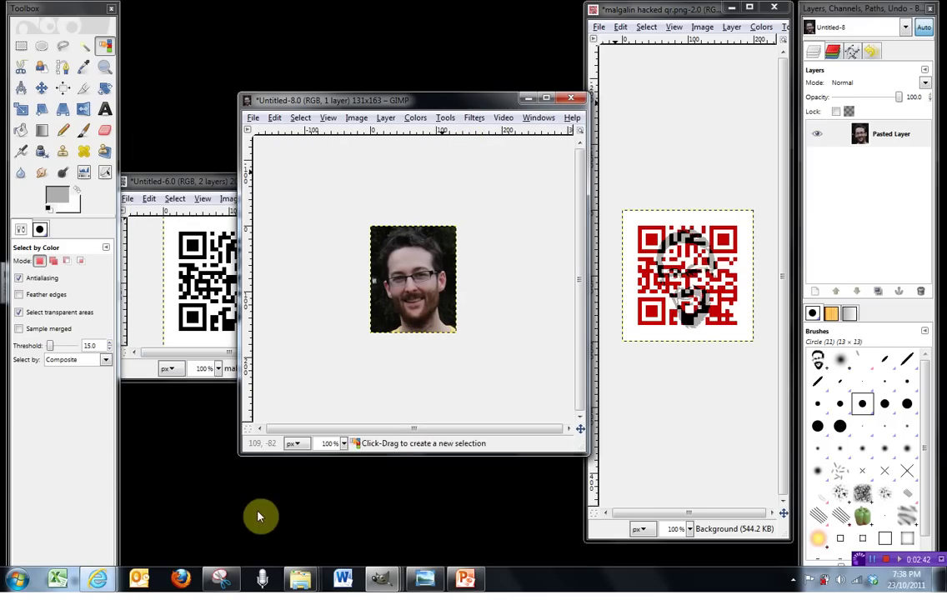
click(344, 444)
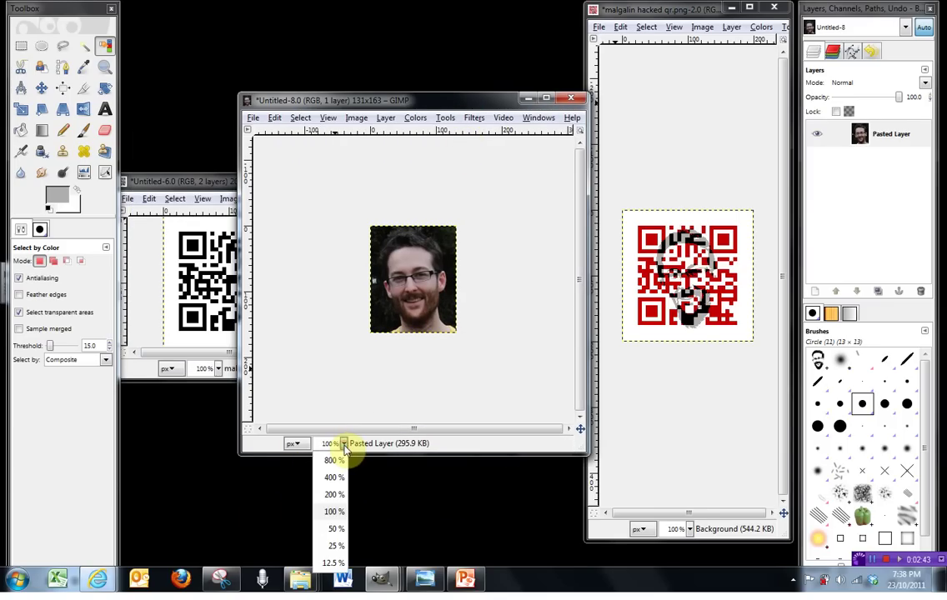
click(336, 497)
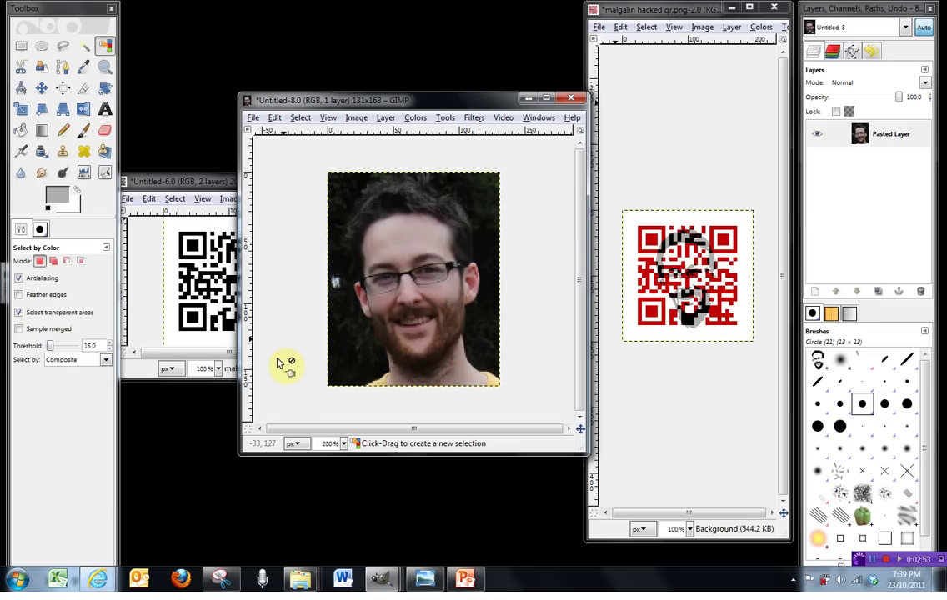
Enable Quick Mask and ready a large fuzzy Paintbrush with white foreground
click(248, 432)
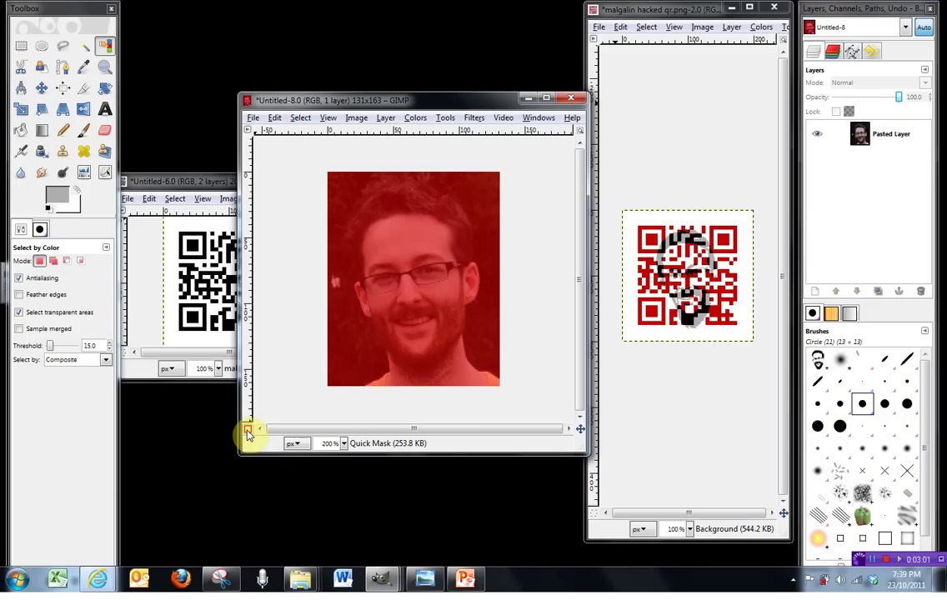
click(85, 132)
click(47, 207)
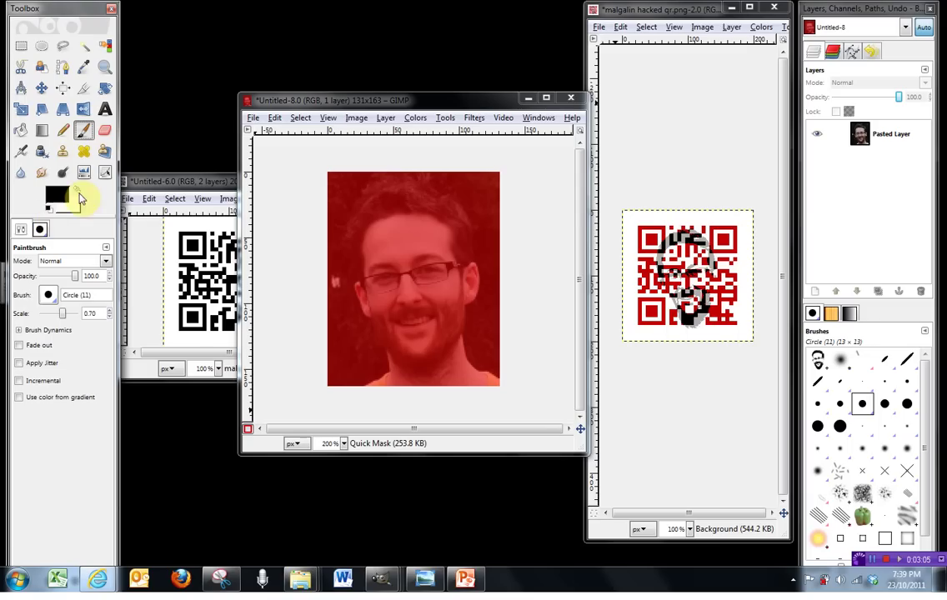
click(77, 191)
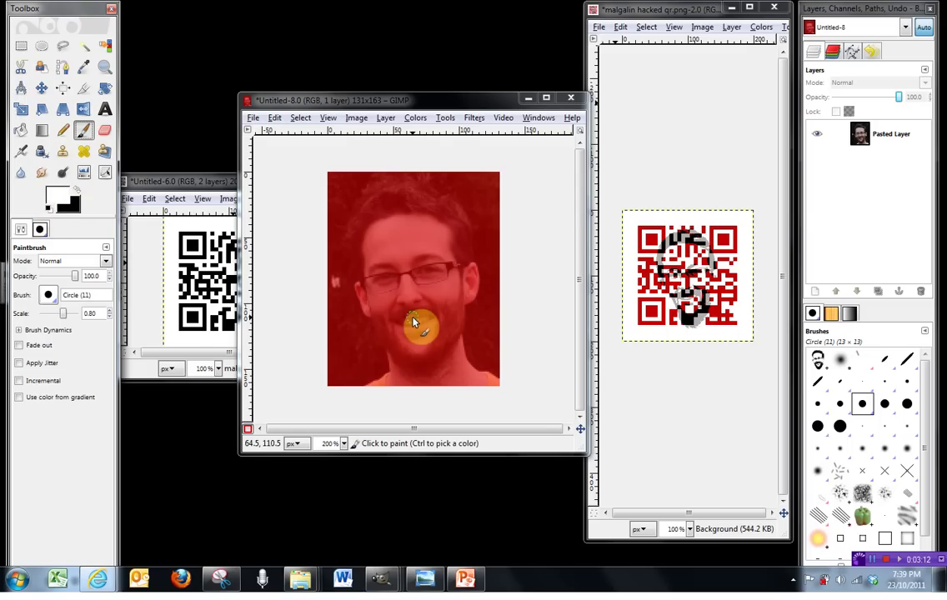
key(bracketright)
click(48, 296)
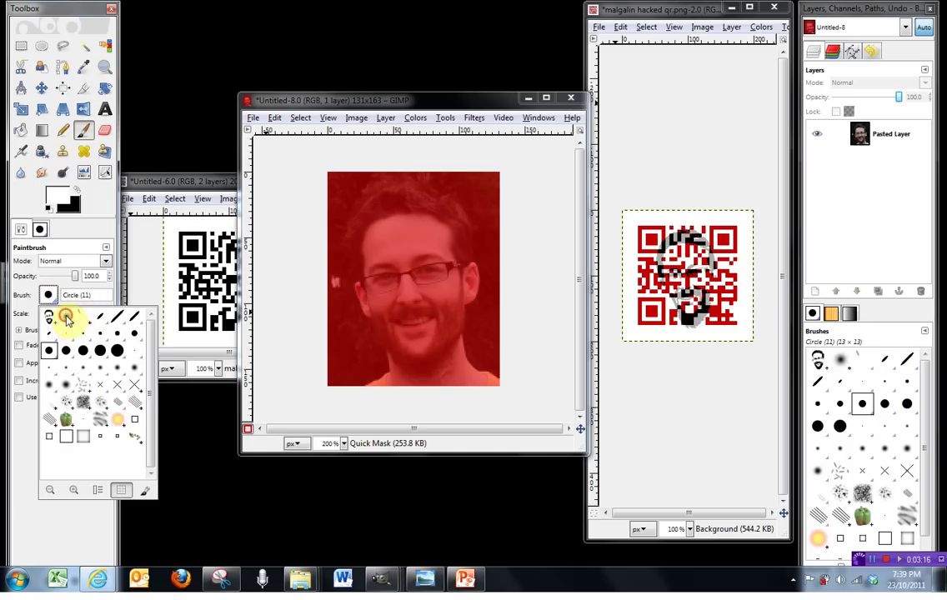
click(66, 319)
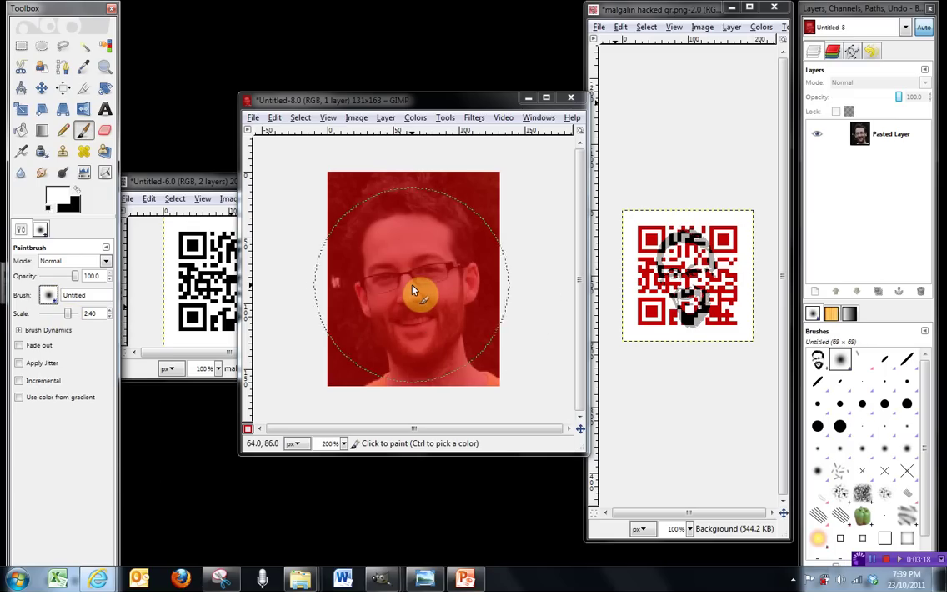
With a smaller brush, unmask the glasses, the hair, and the chin, beard and cheek
key(bracketleft)
mouse_move(428, 277)
mouse_down()
mouse_move(396, 257)
mouse_move(394, 237)
mouse_move(400, 214)
mouse_move(433, 205)
mouse_move(463, 229)
mouse_move(465, 281)
mouse_move(477, 285)
mouse_move(457, 303)
mouse_move(453, 366)
mouse_move(482, 389)
mouse_move(381, 399)
mouse_up()
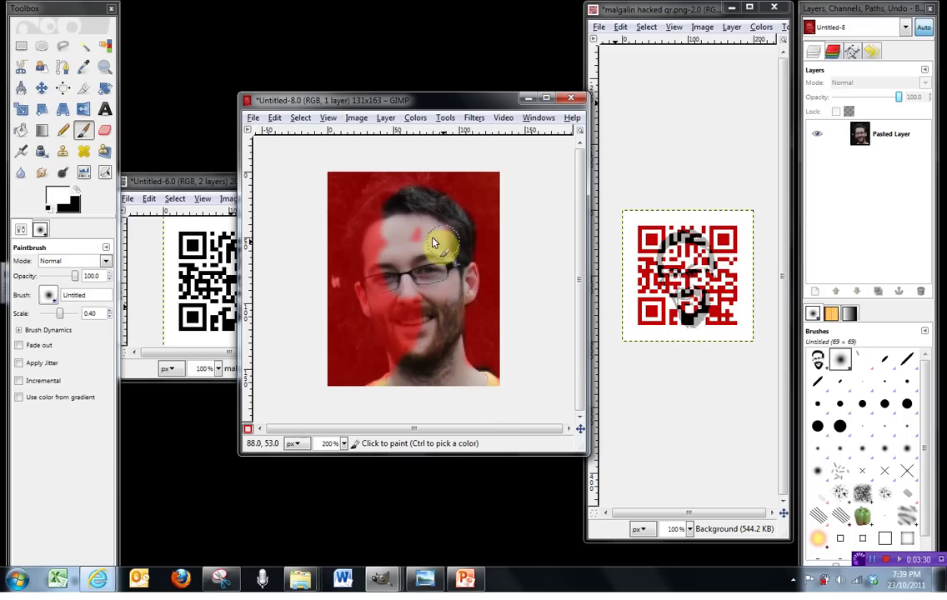
mouse_move(388, 210)
mouse_down()
mouse_move(358, 241)
mouse_move(369, 275)
mouse_move(375, 281)
mouse_move(390, 237)
mouse_move(389, 290)
mouse_move(425, 331)
mouse_move(409, 298)
mouse_up()
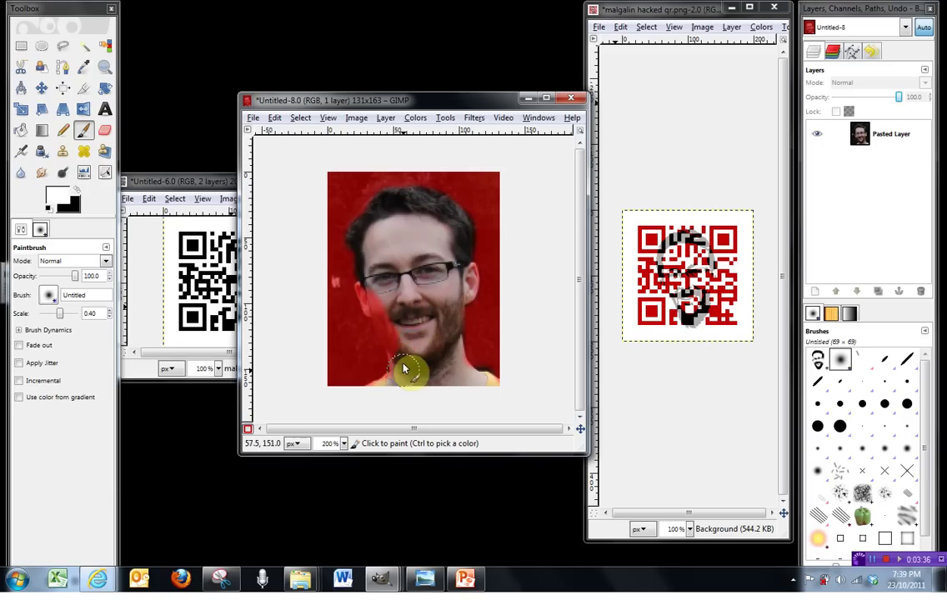
mouse_move(405, 370)
mouse_down()
mouse_move(392, 313)
mouse_move(374, 313)
mouse_move(376, 291)
mouse_move(402, 402)
mouse_move(394, 391)
mouse_move(415, 397)
mouse_move(455, 255)
mouse_move(425, 204)
mouse_move(555, 221)
mouse_move(480, 226)
mouse_move(470, 302)
mouse_move(358, 276)
mouse_up()
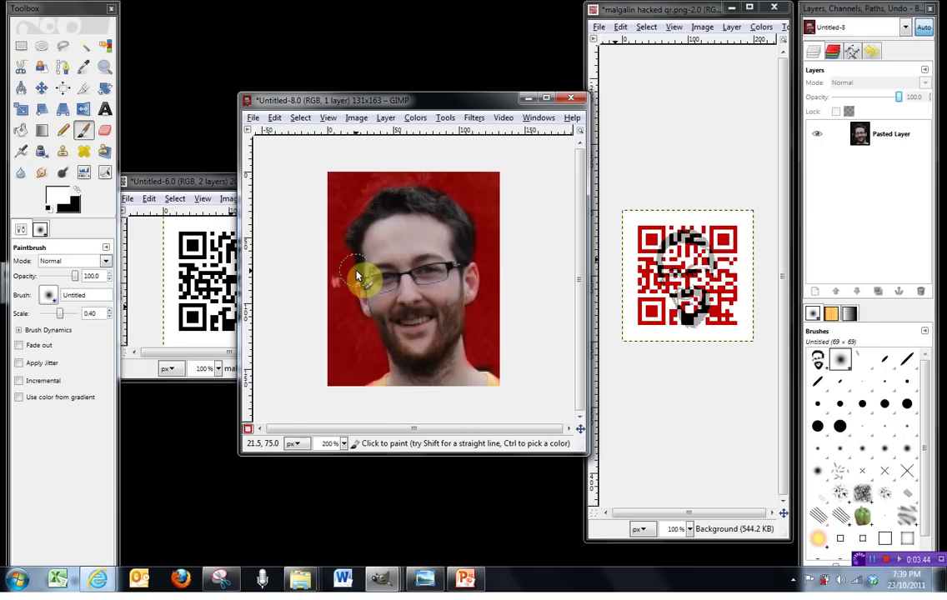
Turn the mask into a selection, invert it, fill the background white, then deselect
click(249, 431)
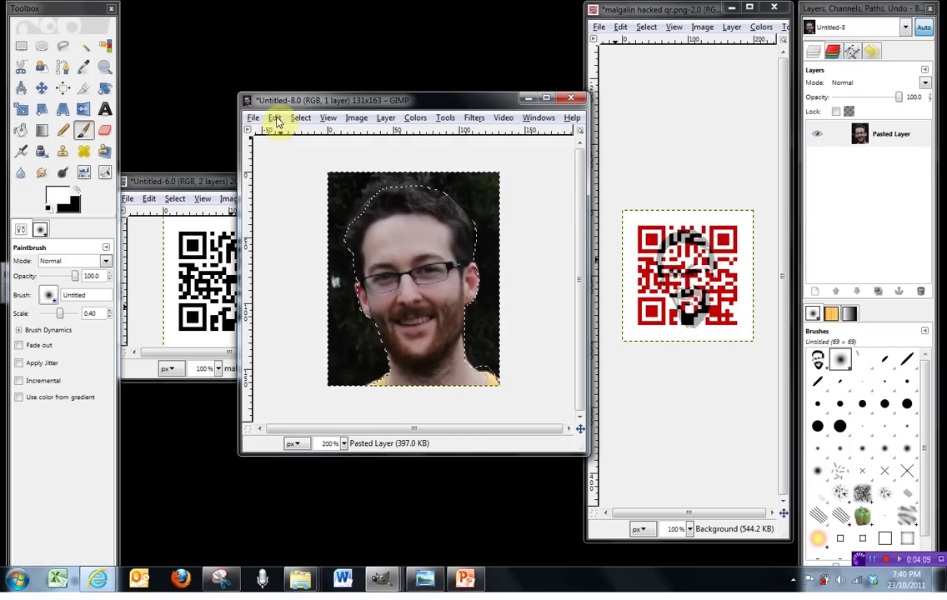
click(301, 119)
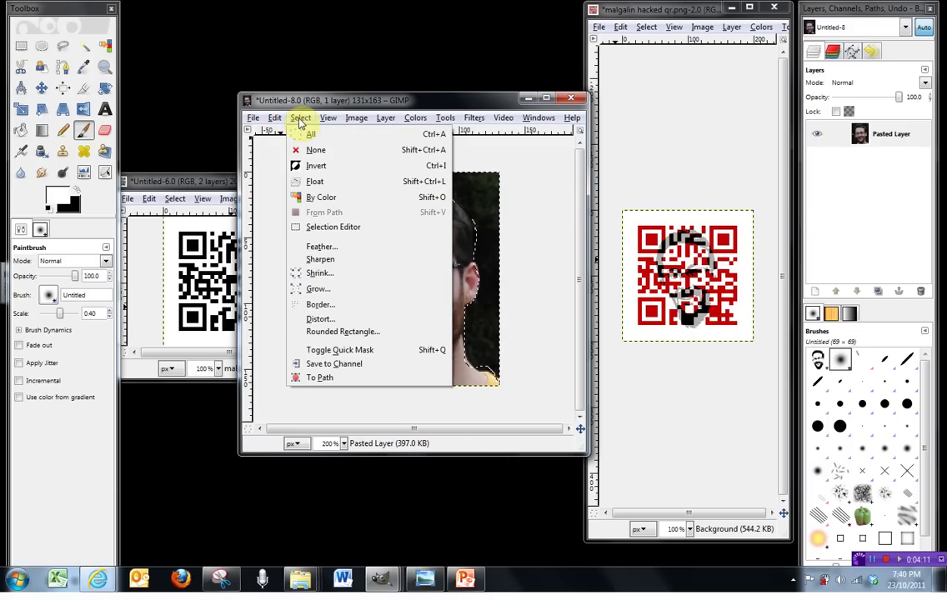
click(282, 165)
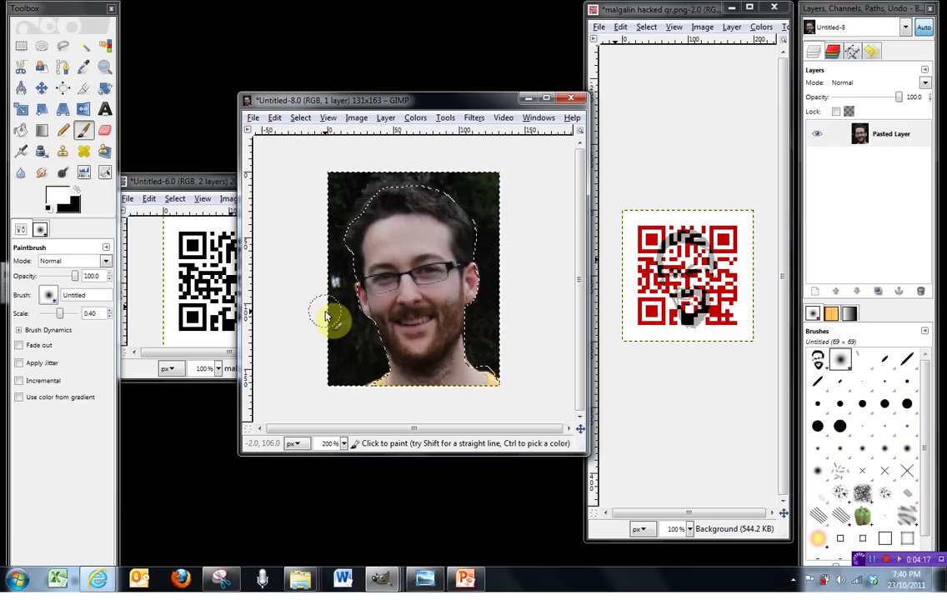
key(ctrl+comma)
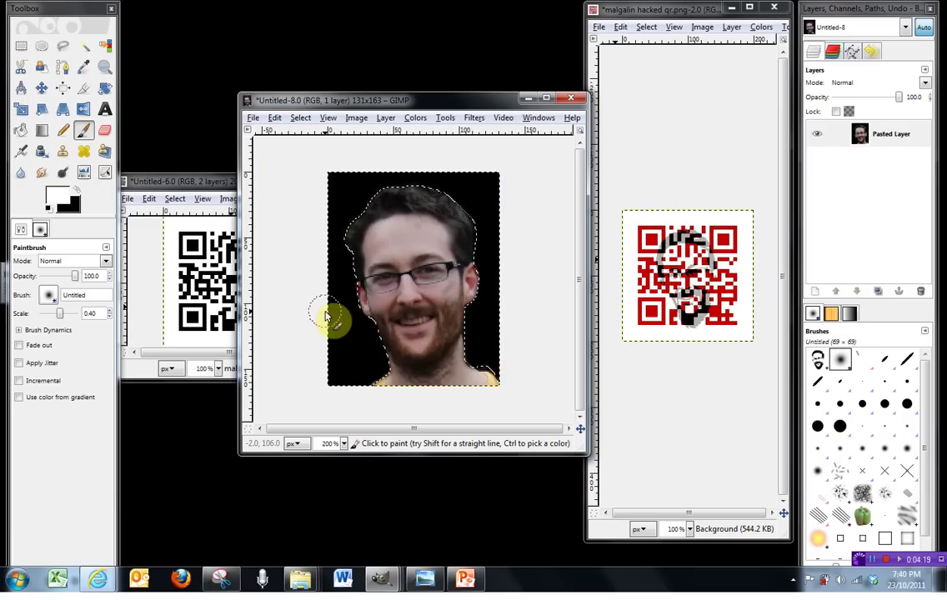
click(77, 190)
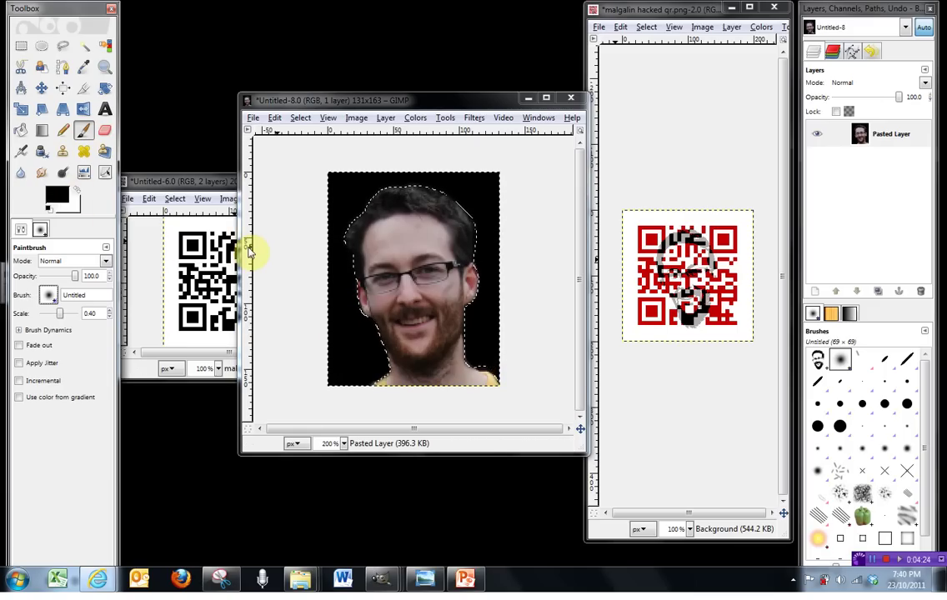
key(ctrl+period)
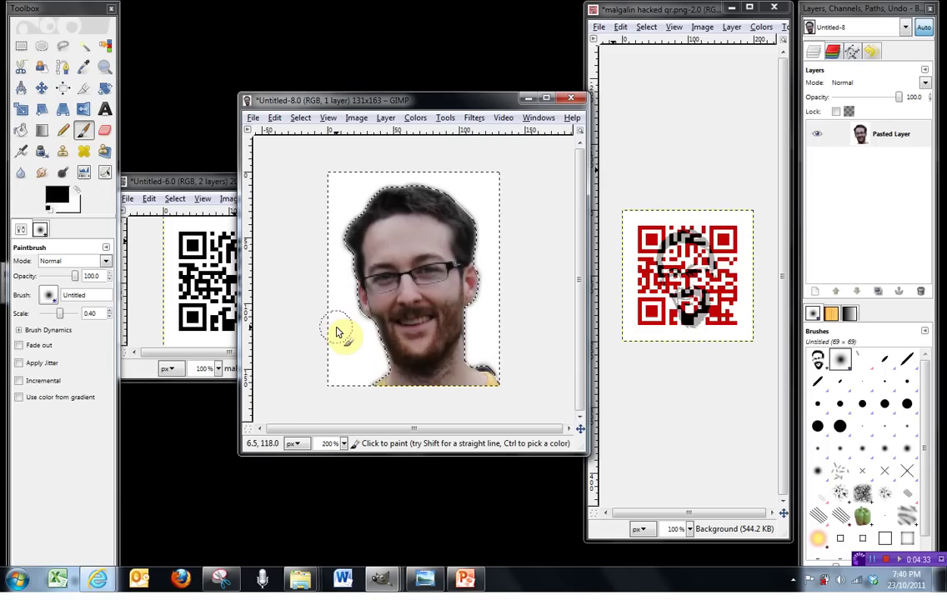
key(ctrl+shift+a)
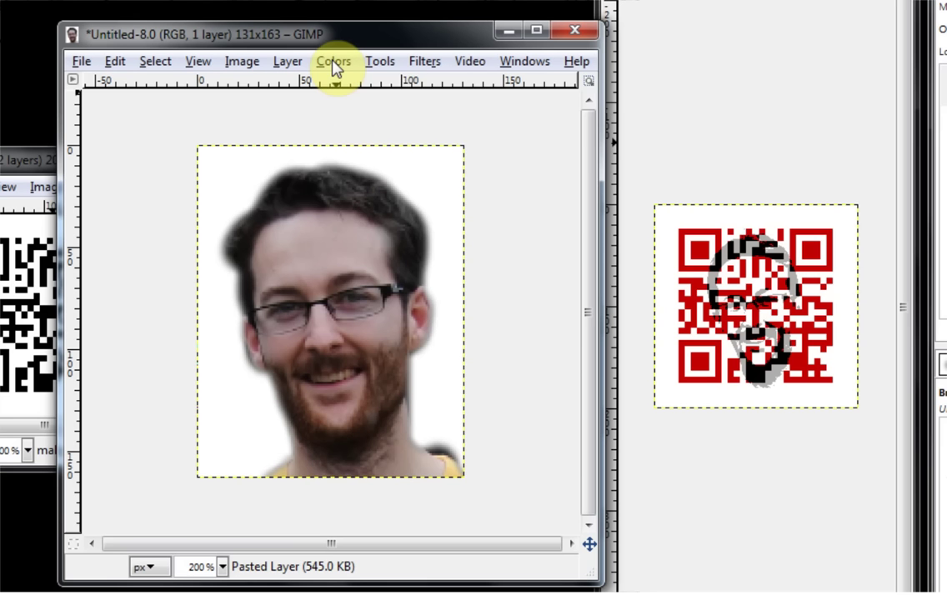
Apply Colors > Posterize to the portrait with 3 levels
click(334, 62)
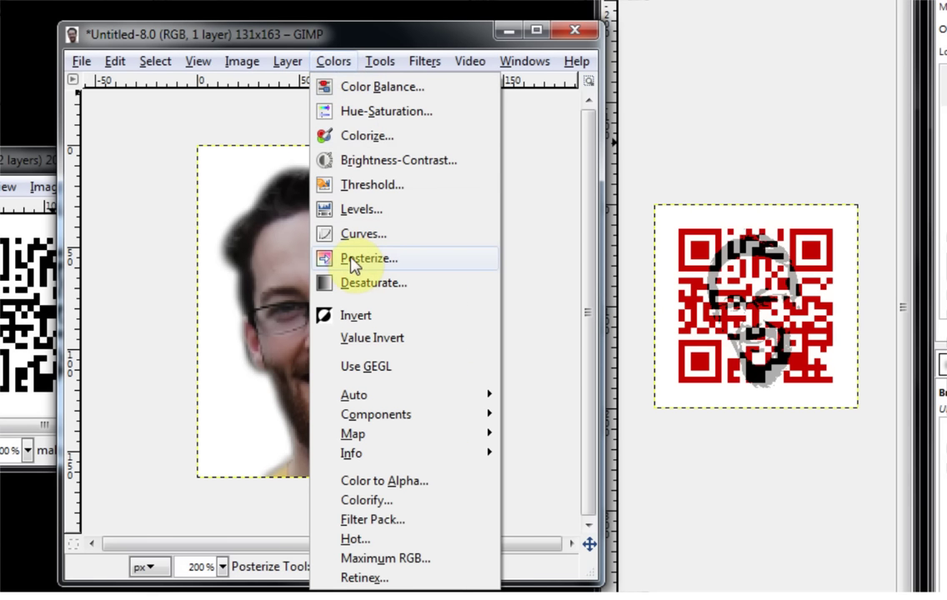
click(418, 258)
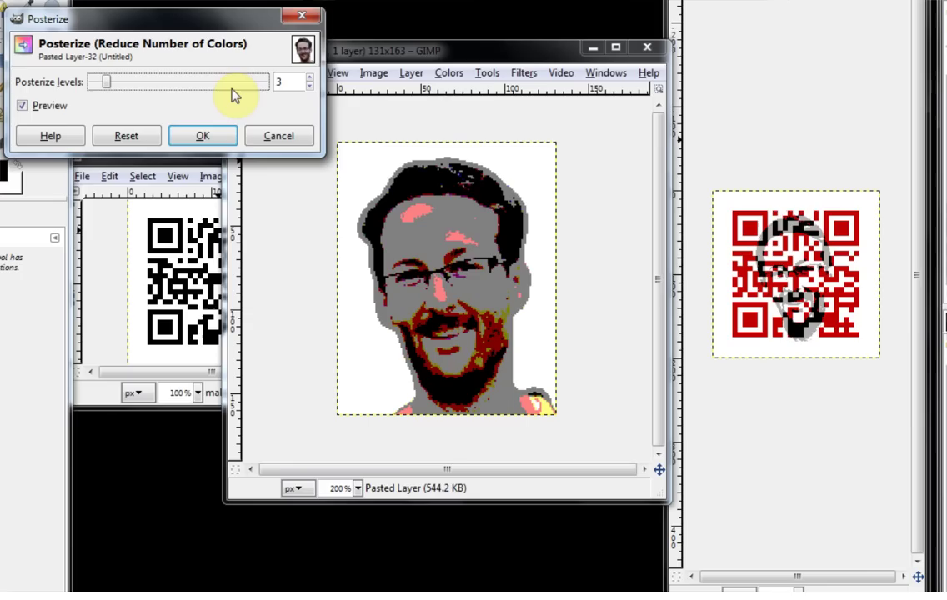
click(212, 136)
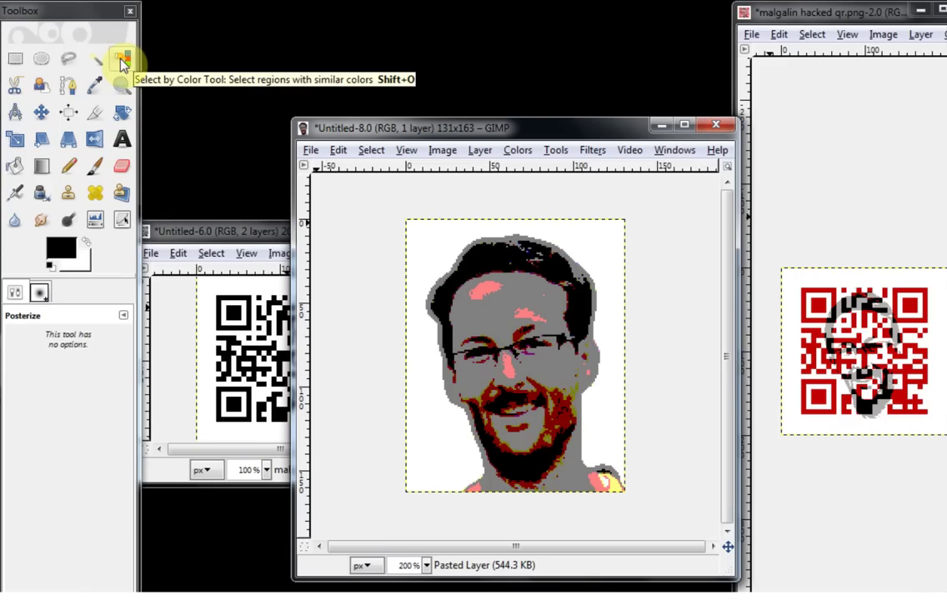
Using Select by Color, delete the grey and pink areas, then select the white background
click(371, 150)
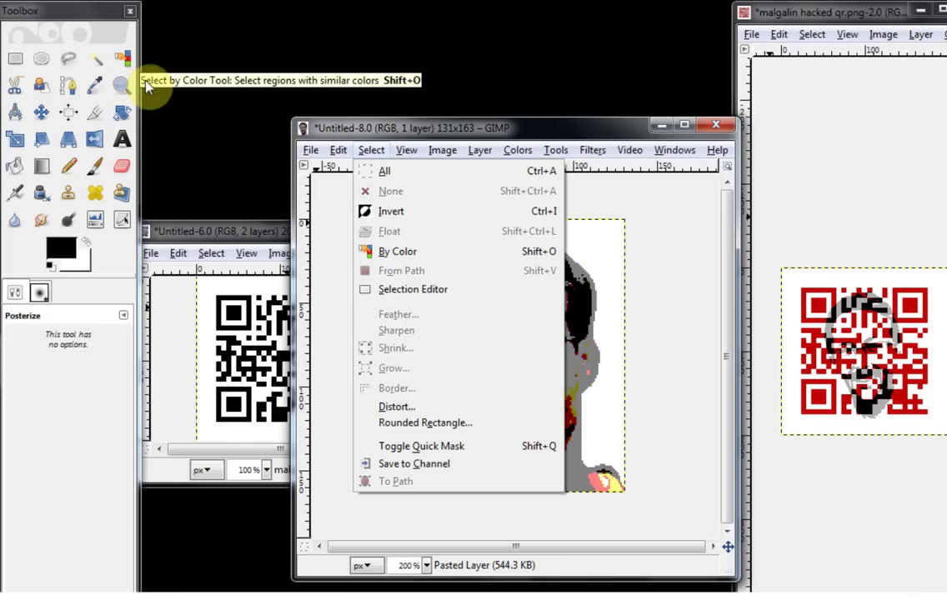
click(396, 252)
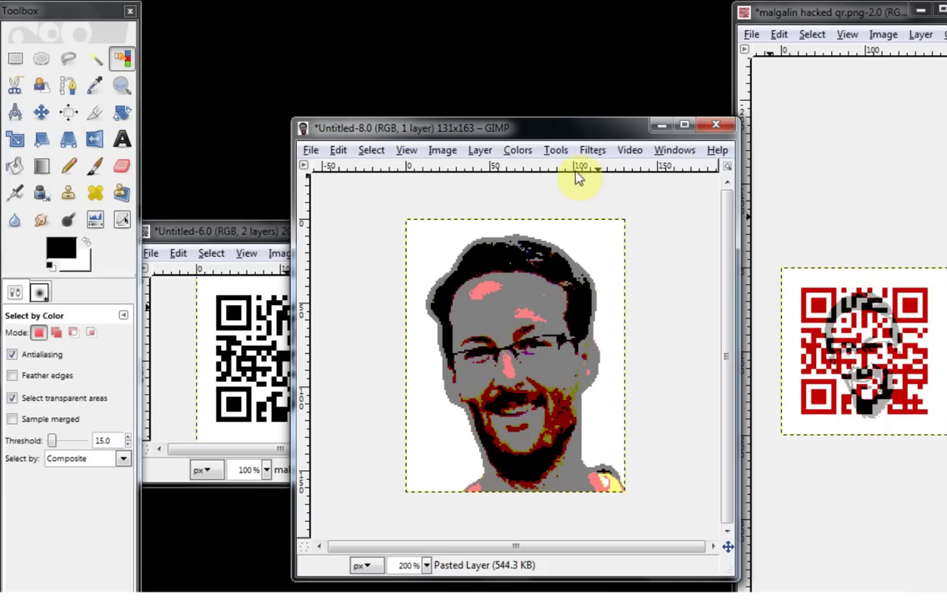
click(506, 322)
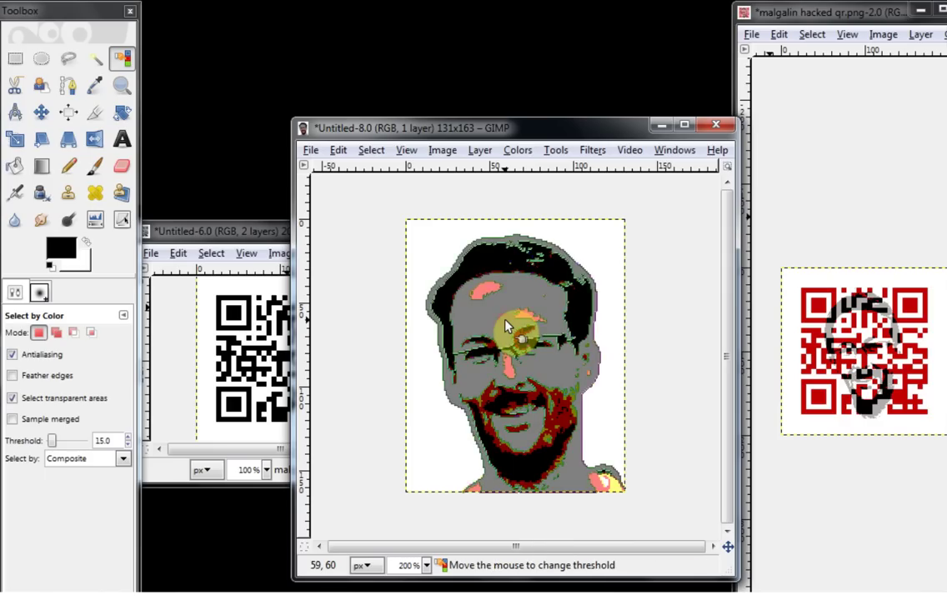
key(Delete)
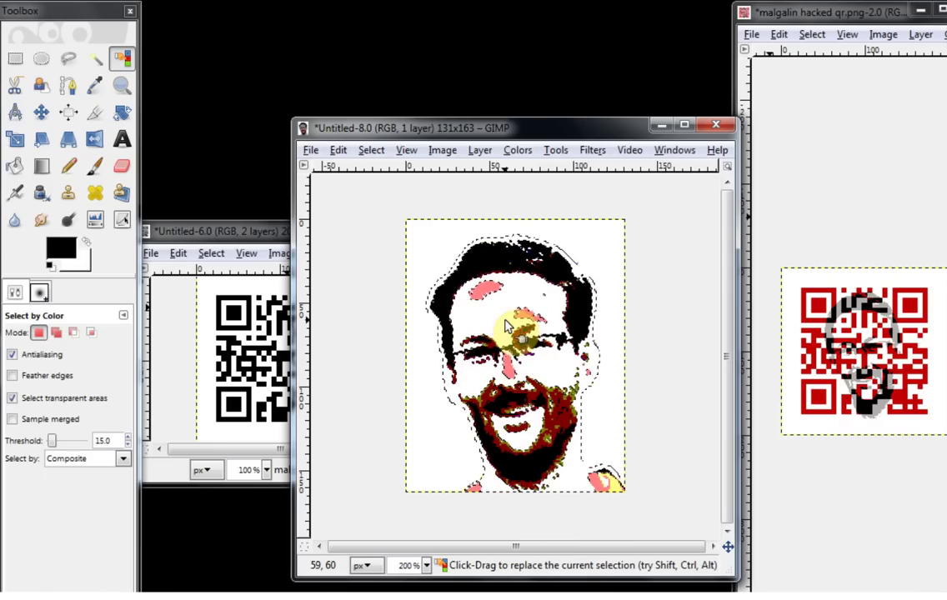
click(483, 289)
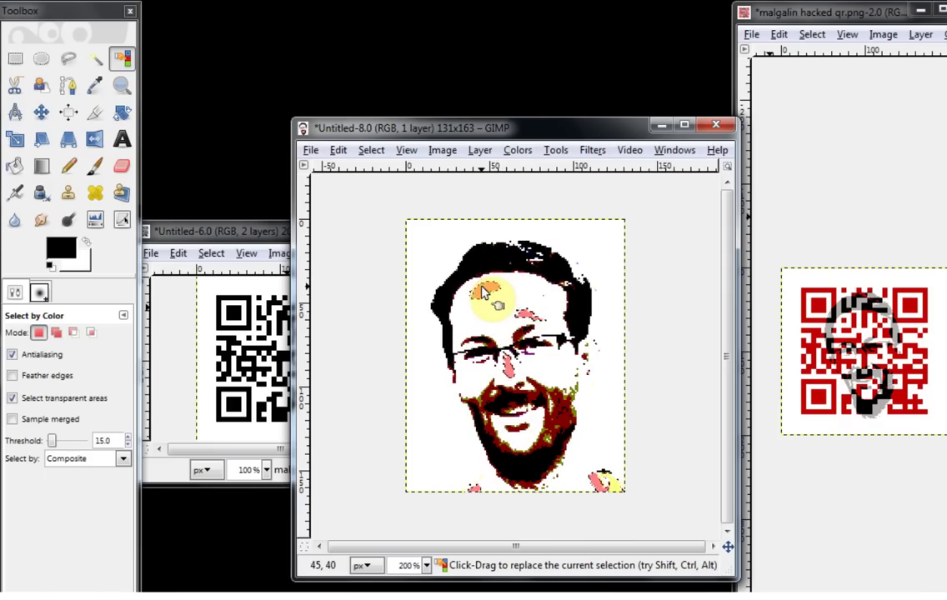
key(Delete)
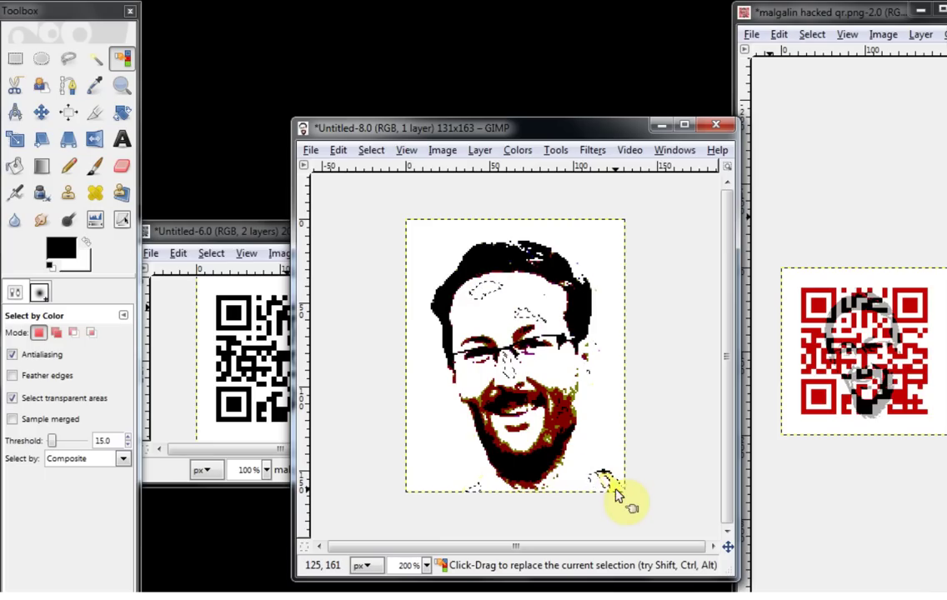
key(ctrl+shift+a)
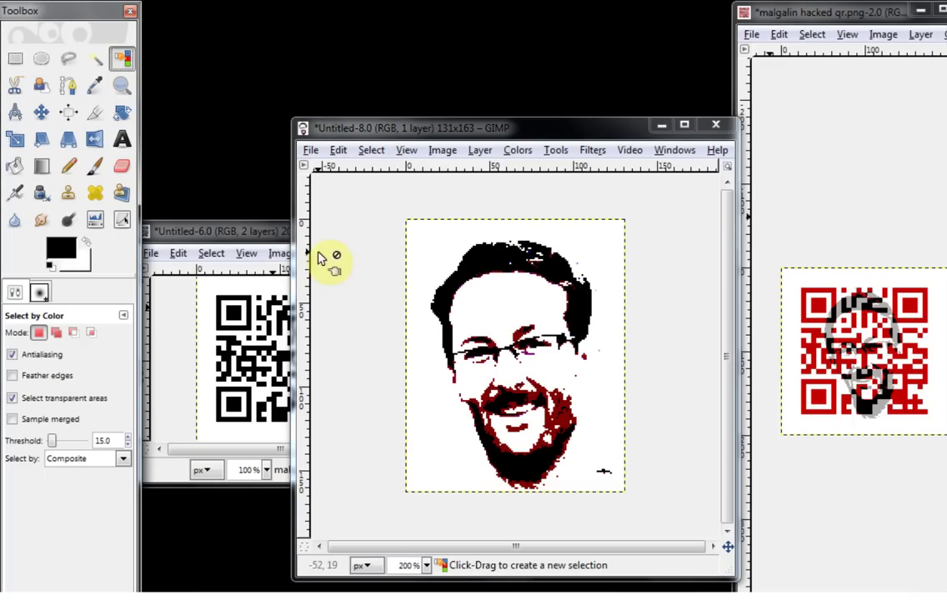
click(433, 394)
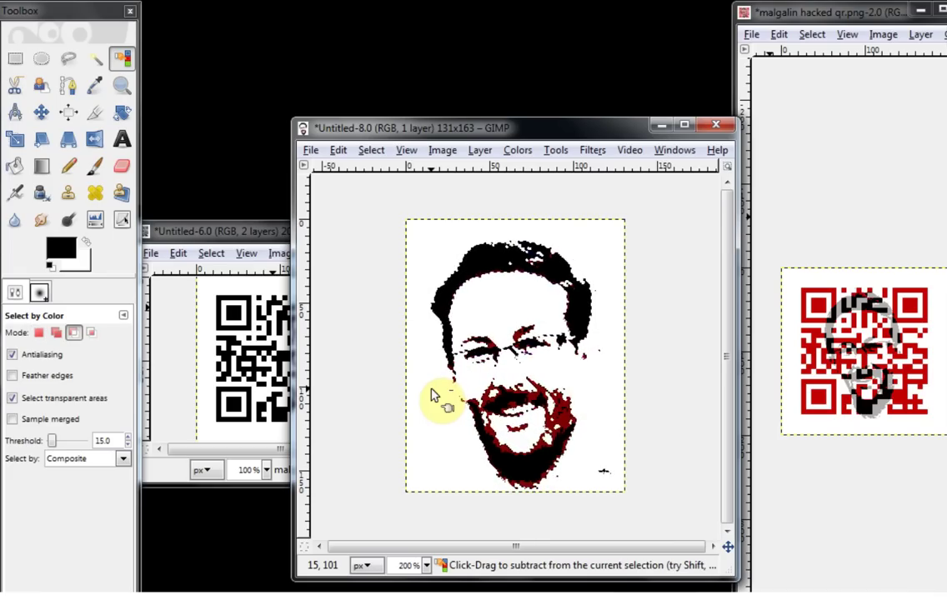
Invert the selection onto the face areas, fill them black, and deselect
click(371, 150)
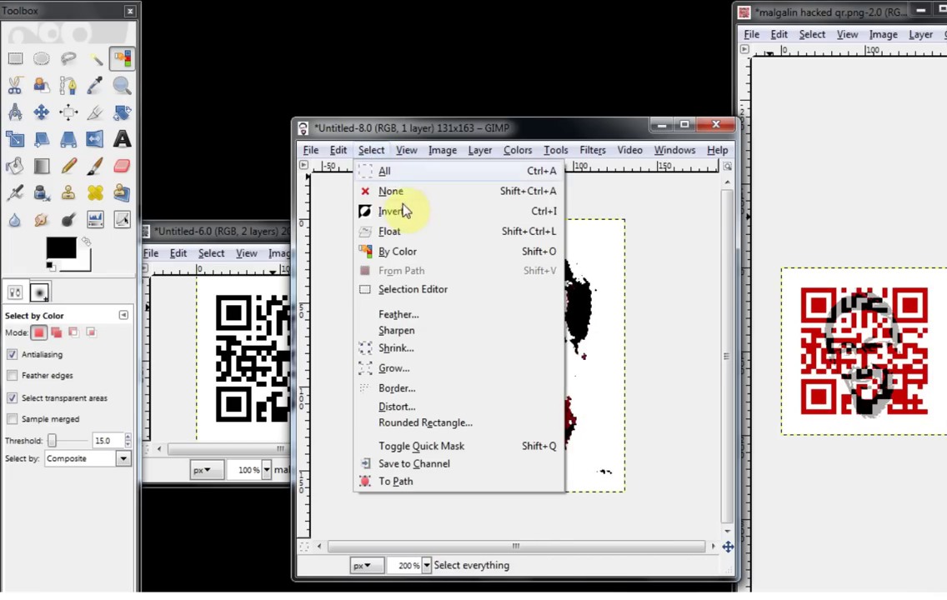
click(341, 240)
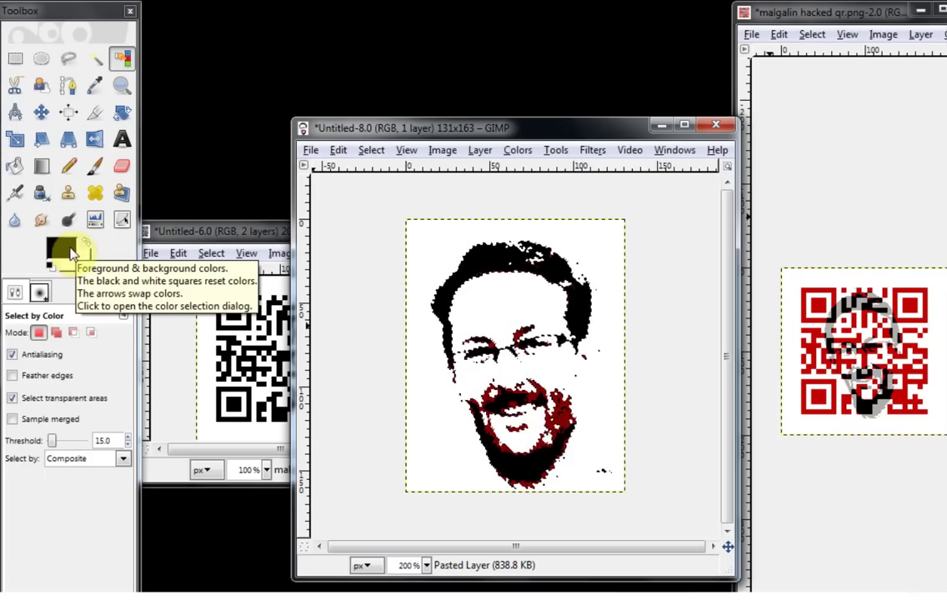
key(ctrl)
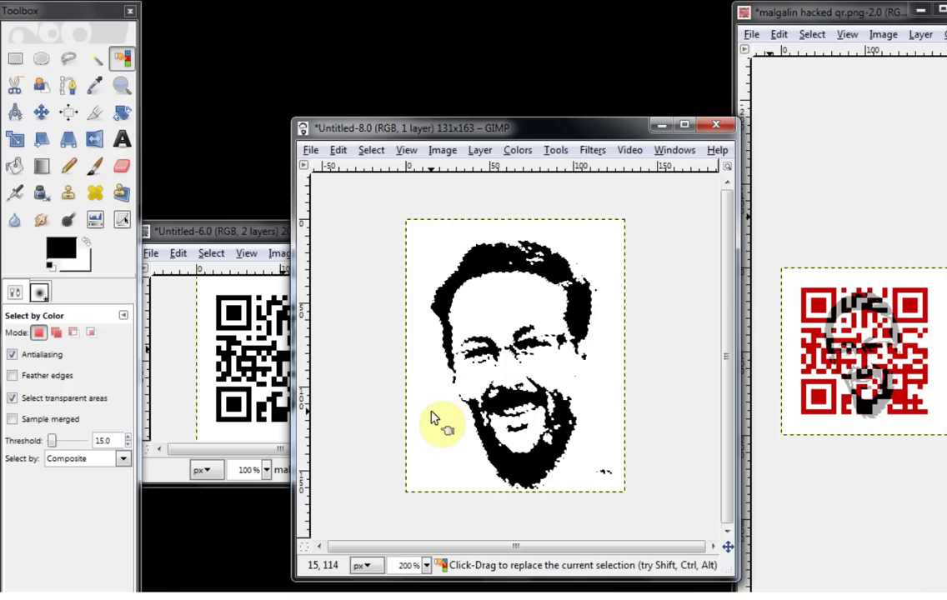
key(ctrl+shift+a)
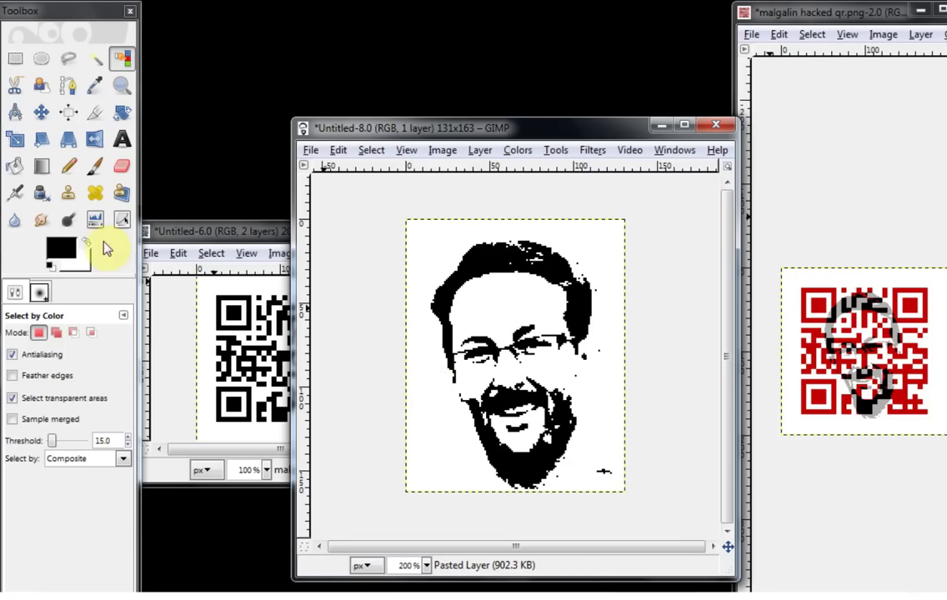
Paint out stray black specks at the bottom, right edge and beard with a white Circle (13) brush
click(85, 241)
click(96, 166)
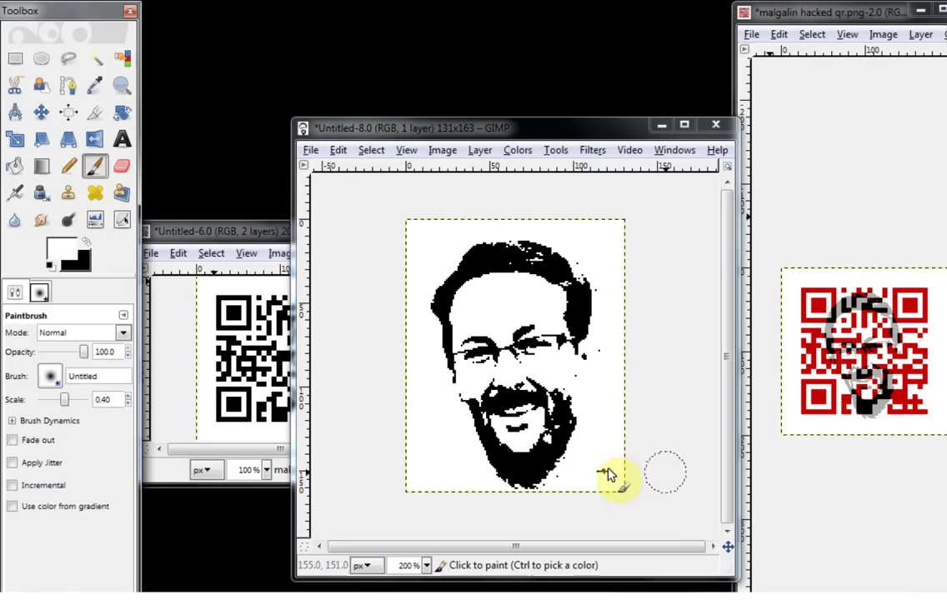
click(604, 472)
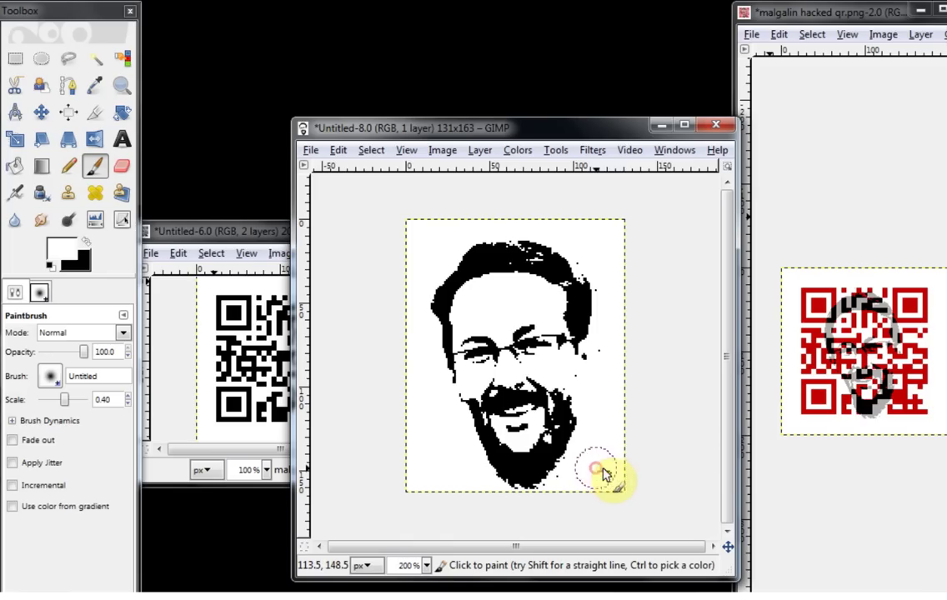
click(563, 496)
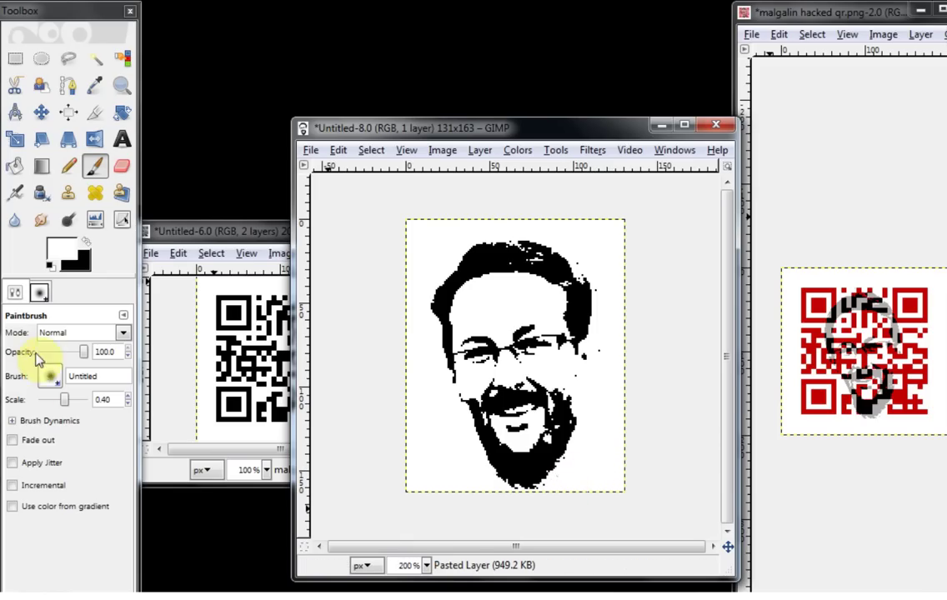
click(50, 377)
click(78, 445)
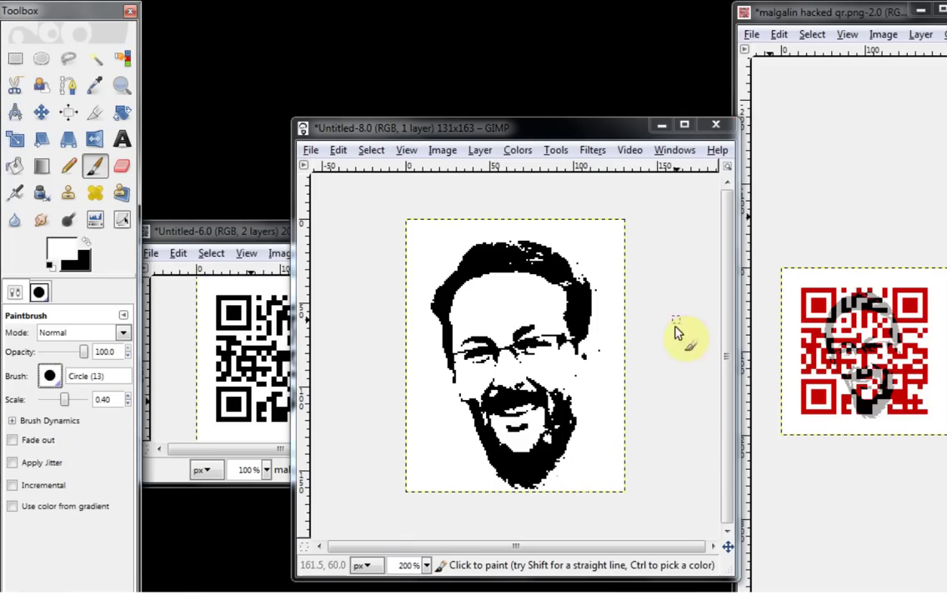
click(605, 358)
click(602, 350)
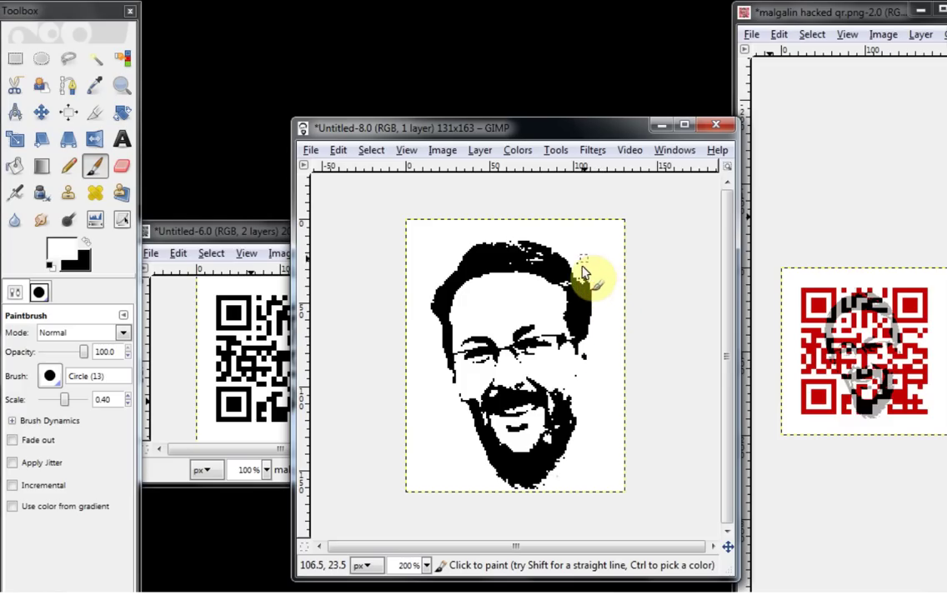
click(575, 381)
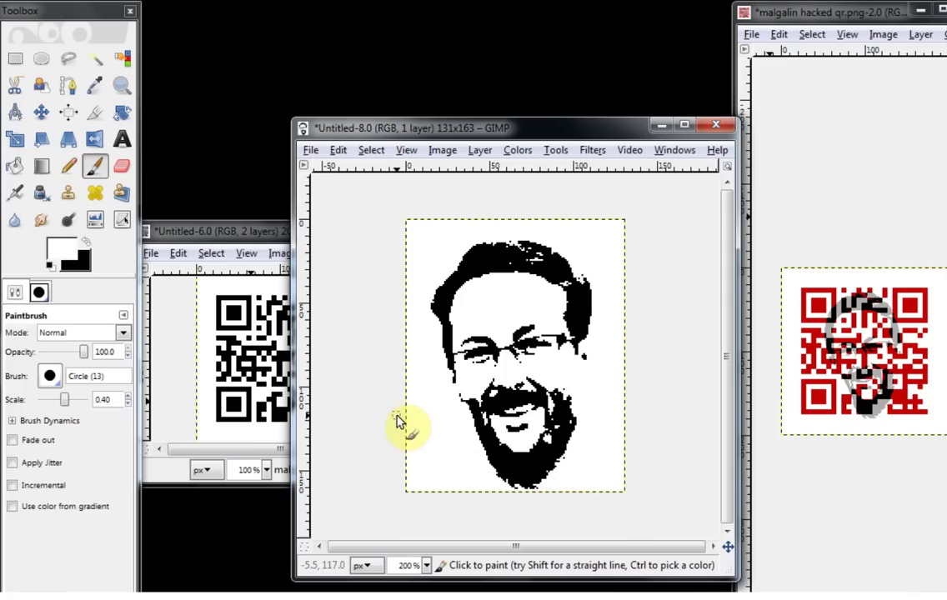
drag(523, 133, 421, 134)
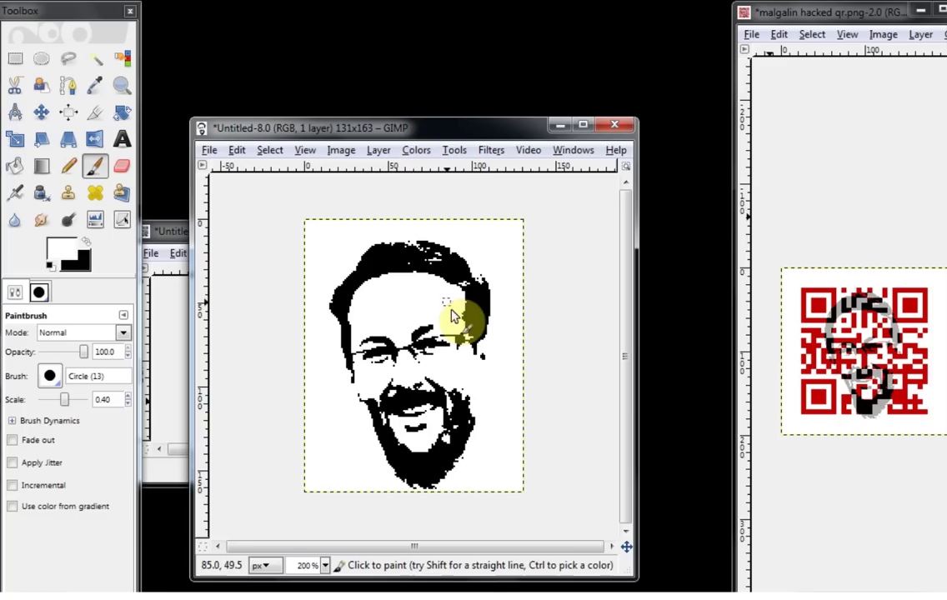
Move the portrait window aside, then reposition and enlarge the QR code window
click(465, 132)
drag(492, 139, 804, 128)
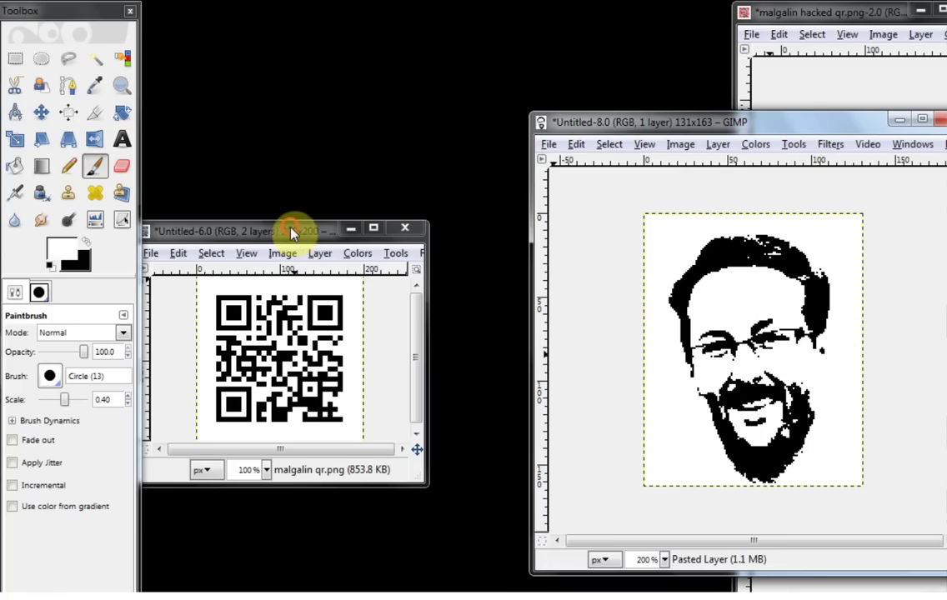
drag(299, 231, 307, 139)
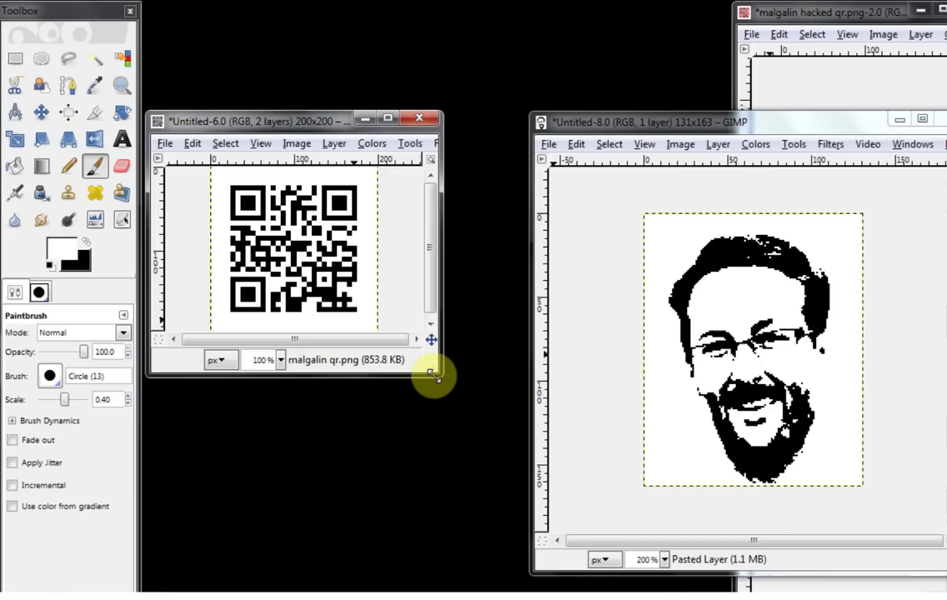
drag(434, 376, 492, 580)
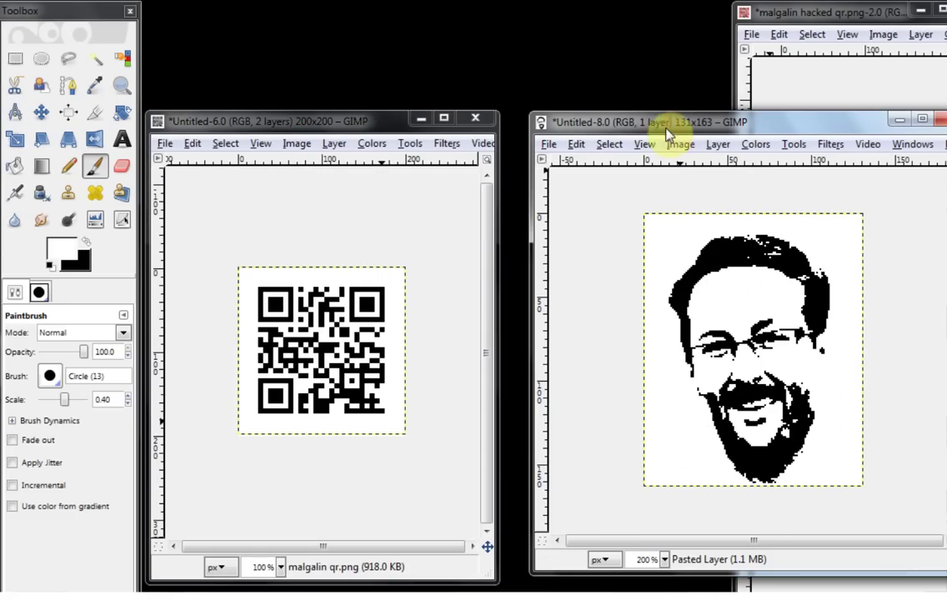
Select all of the portrait and copy it, then widen the QR code window
click(610, 146)
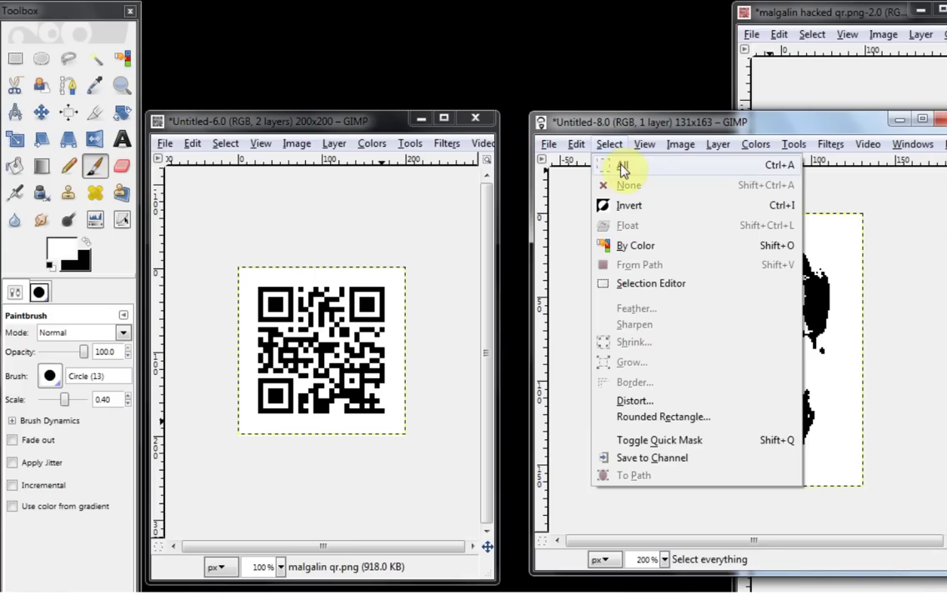
click(620, 167)
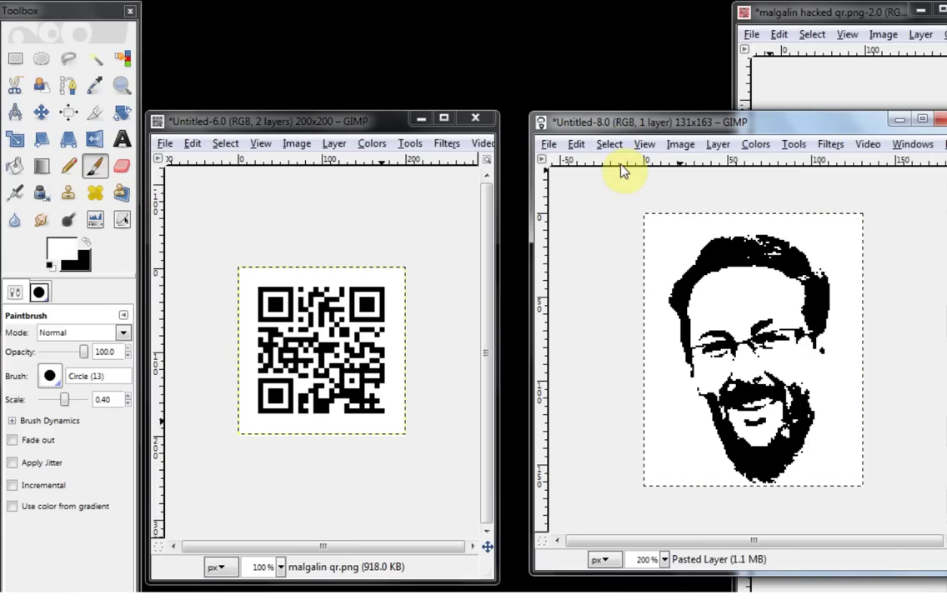
key(ctrl+c)
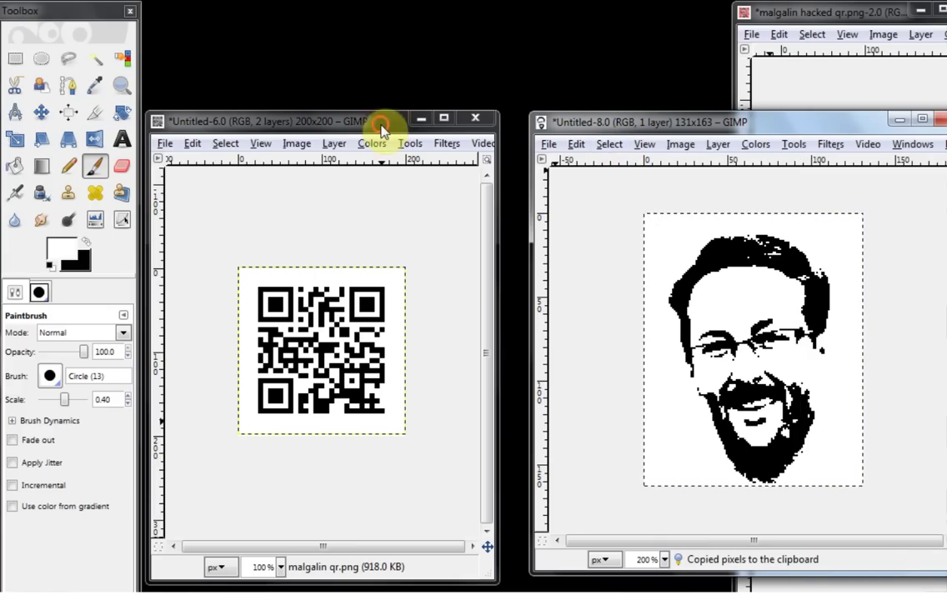
drag(497, 229, 865, 221)
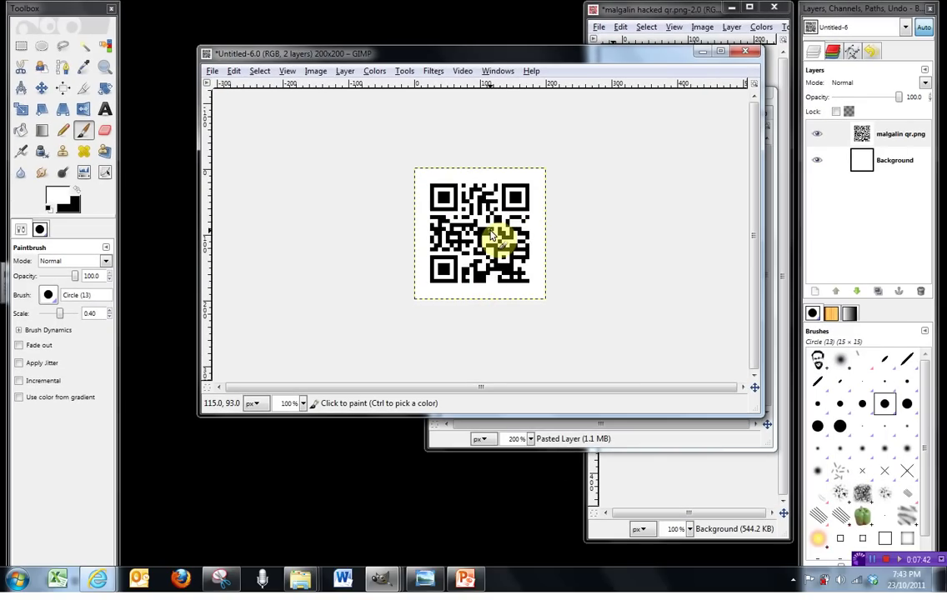
Paste the portrait onto the QR code and convert the floating selection into a new layer
key(ctrl+v)
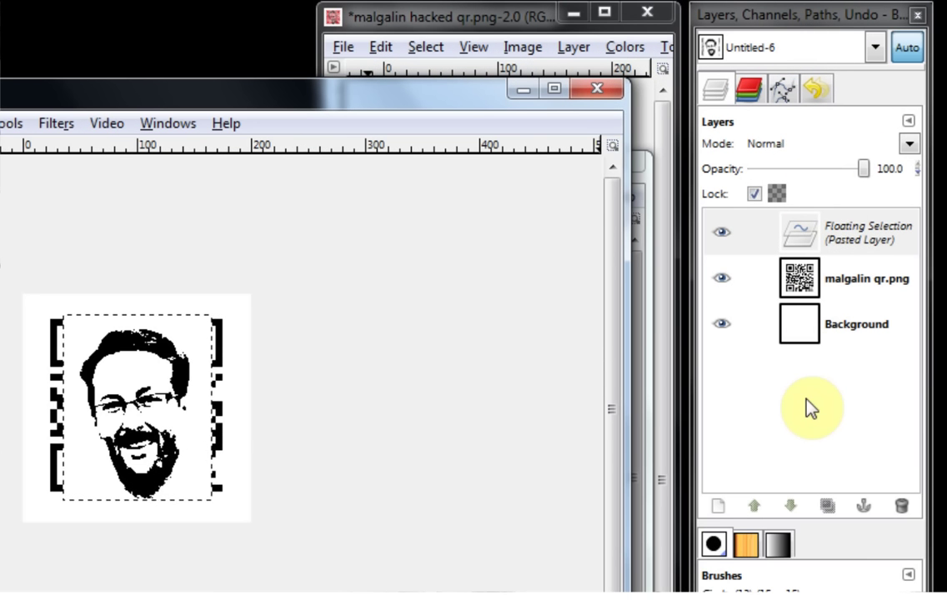
click(851, 234)
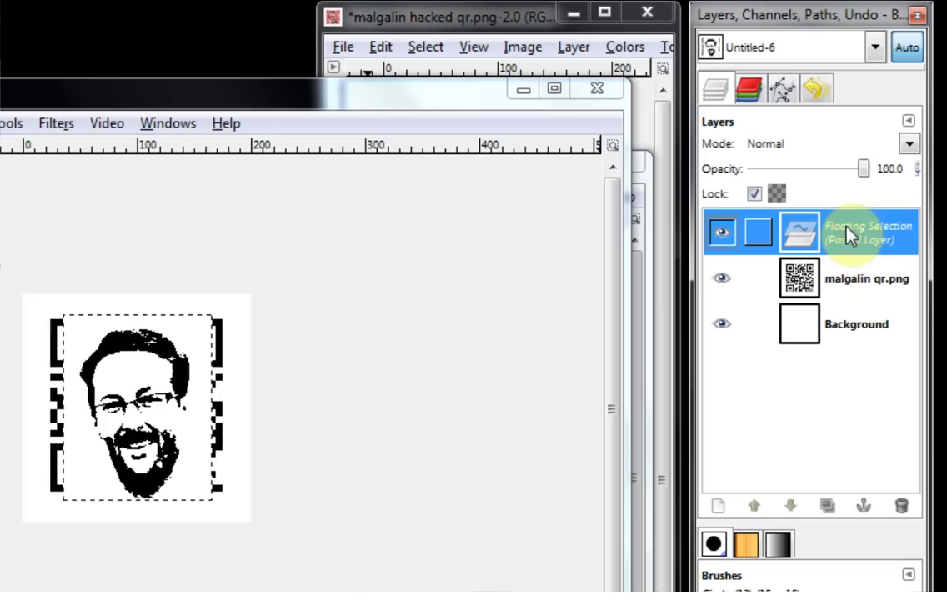
right_click(850, 233)
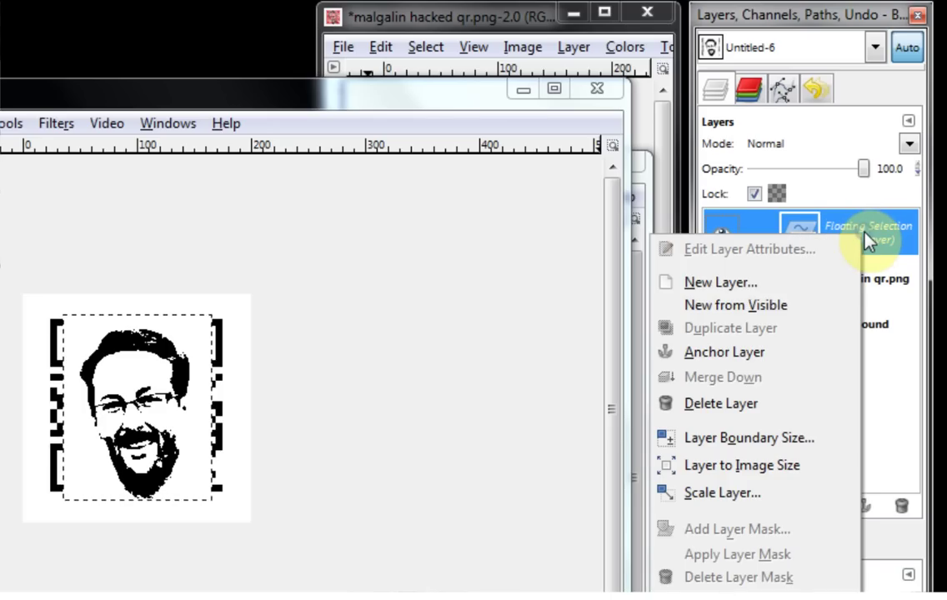
click(759, 282)
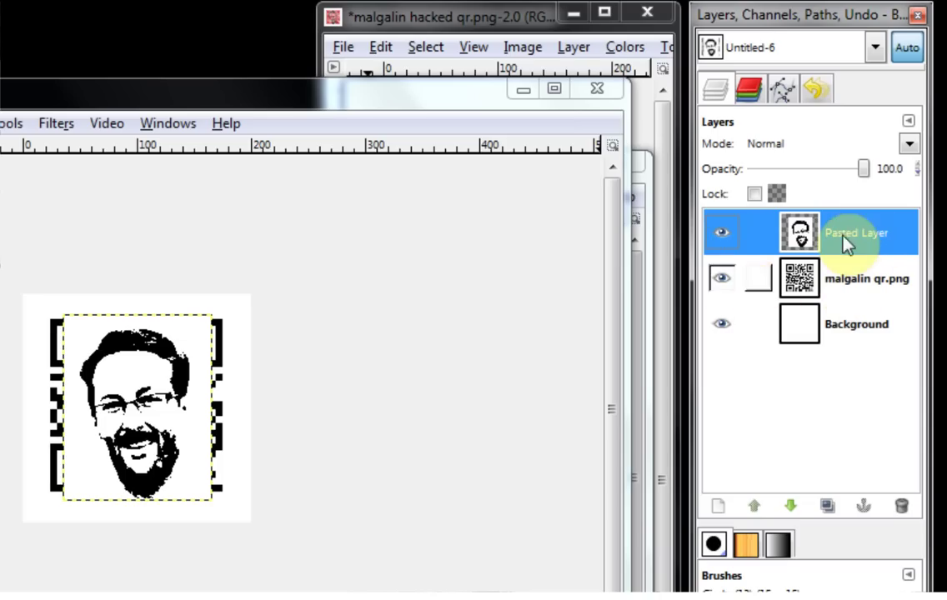
Hide the malgalin qr.png and Background layers, then use Layer to Image Size to enlarge the portrait layer to 200x200
click(721, 280)
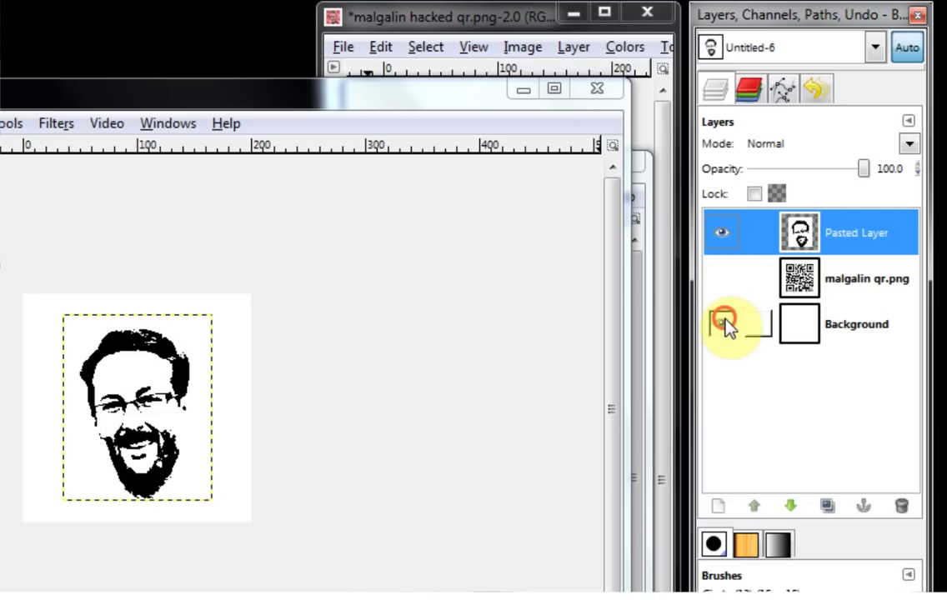
click(723, 322)
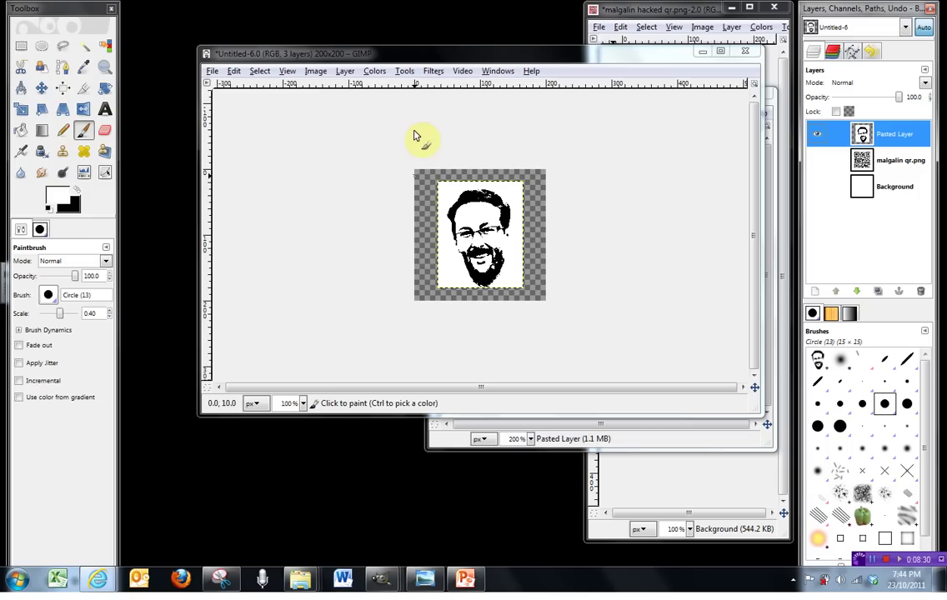
click(345, 73)
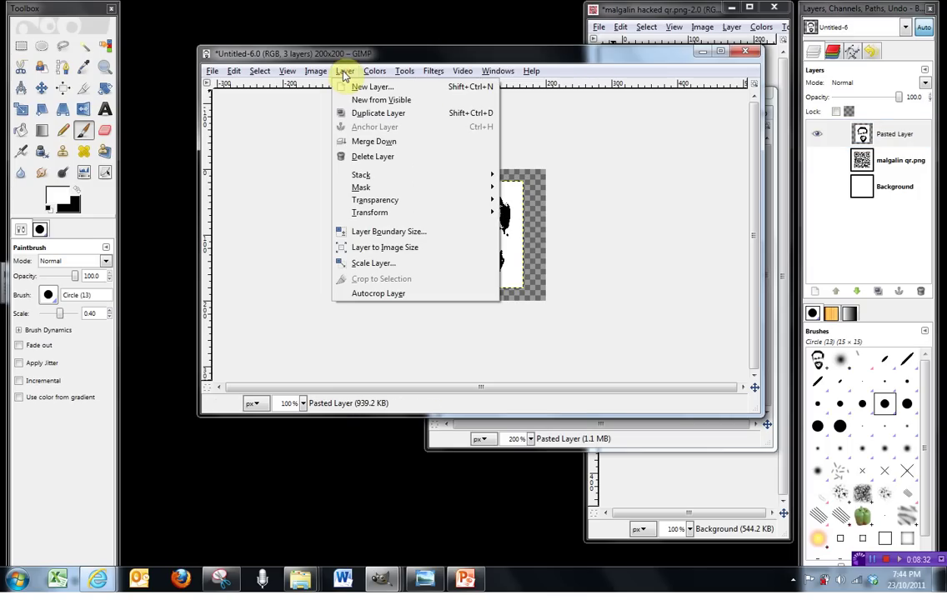
click(385, 249)
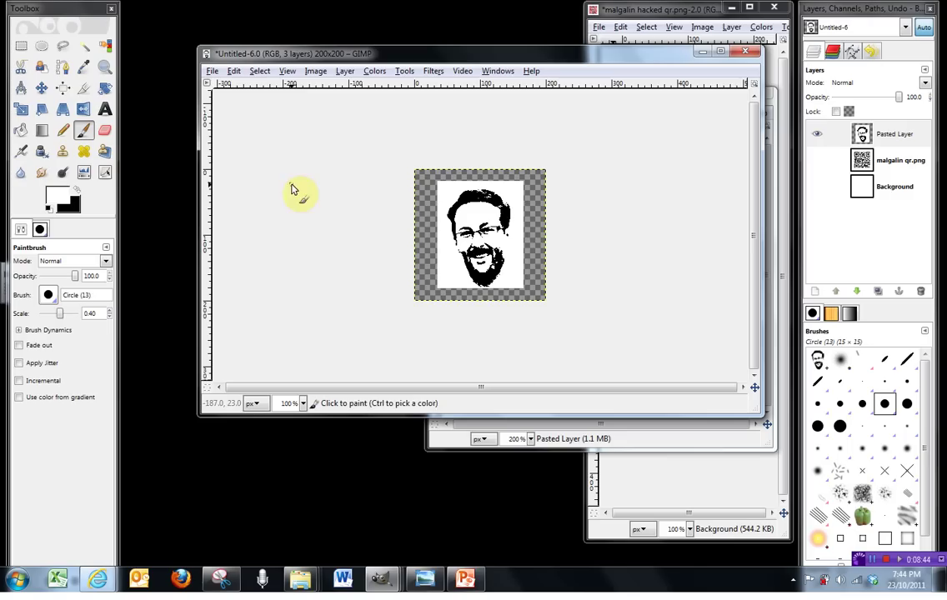
Select the portrait's transparent border by colour, fill it with white, and clear the selection
click(106, 46)
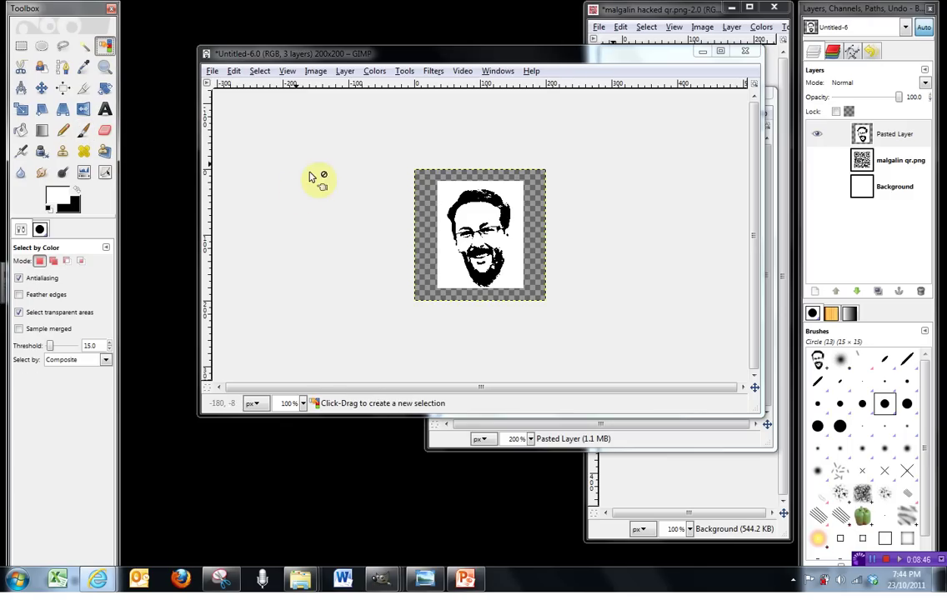
click(424, 204)
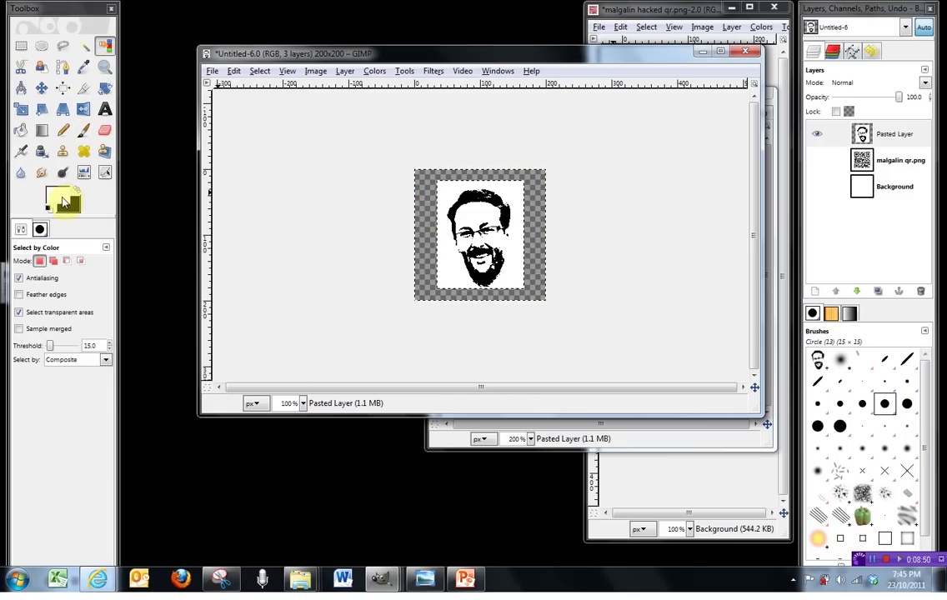
key(x)
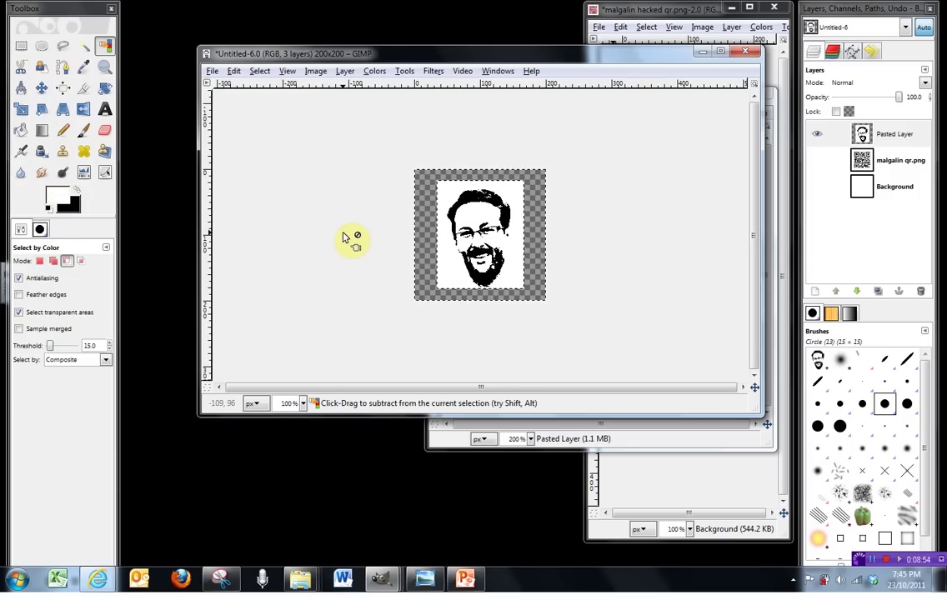
key(ctrl+period)
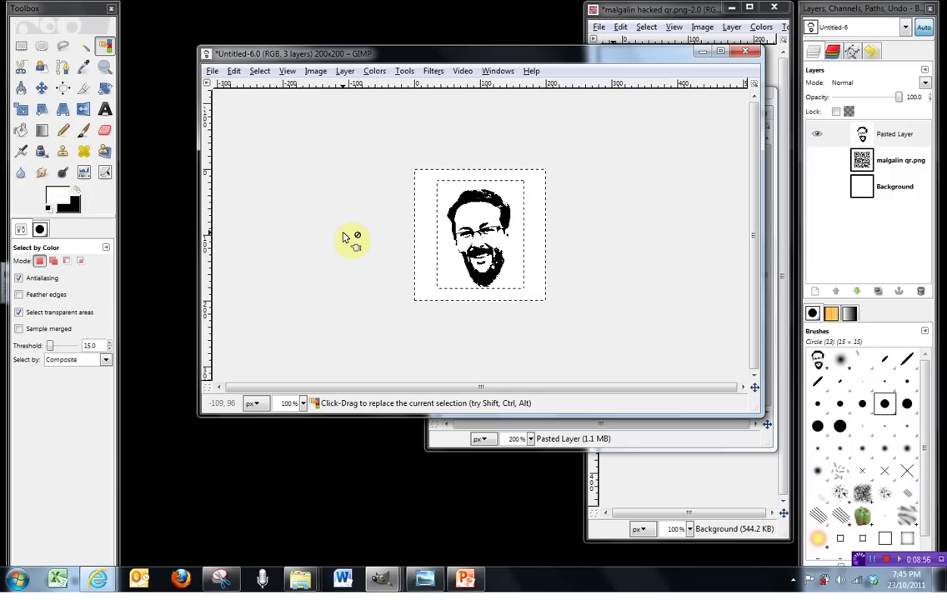
key(ctrl+shift+a)
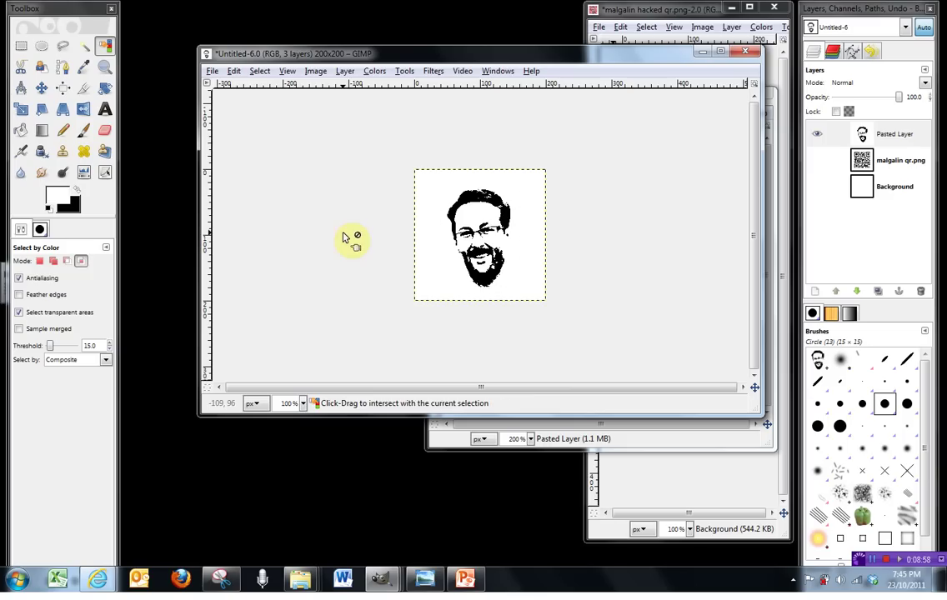
Show the QR code layer and toggle the portrait's visibility to compare them, then select Background
click(819, 142)
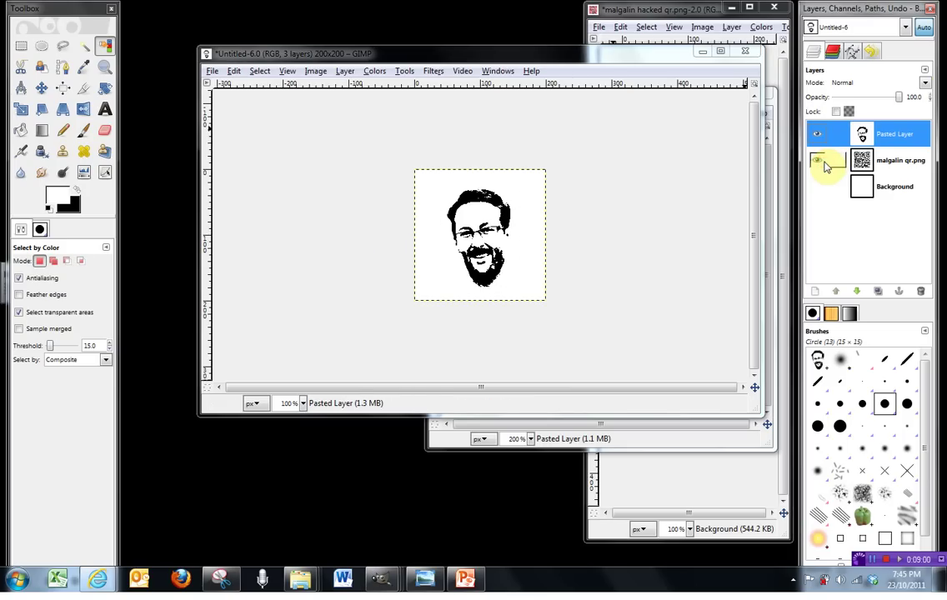
click(816, 136)
click(809, 136)
click(809, 136)
click(809, 136)
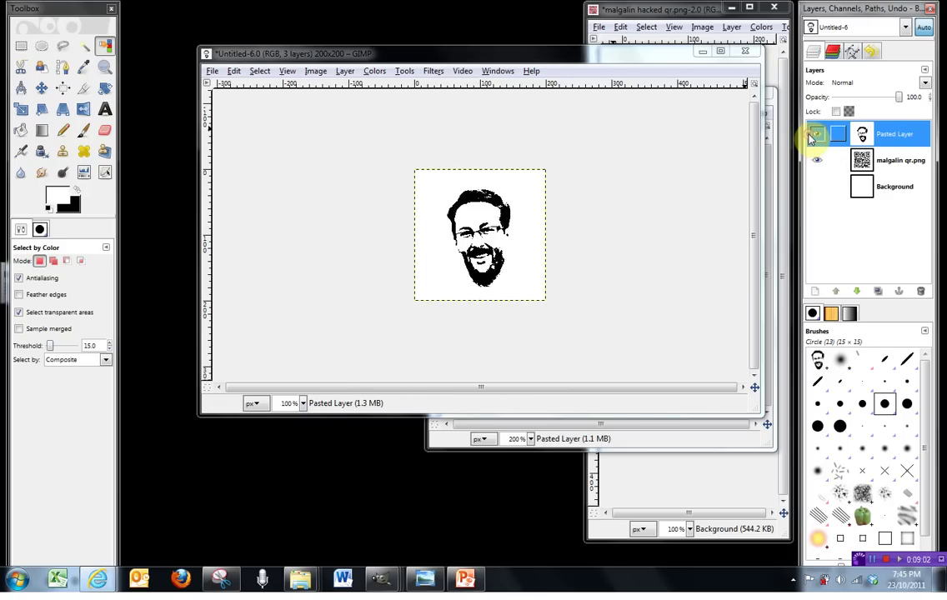
click(809, 136)
click(809, 136)
click(809, 136)
click(809, 136)
click(809, 136)
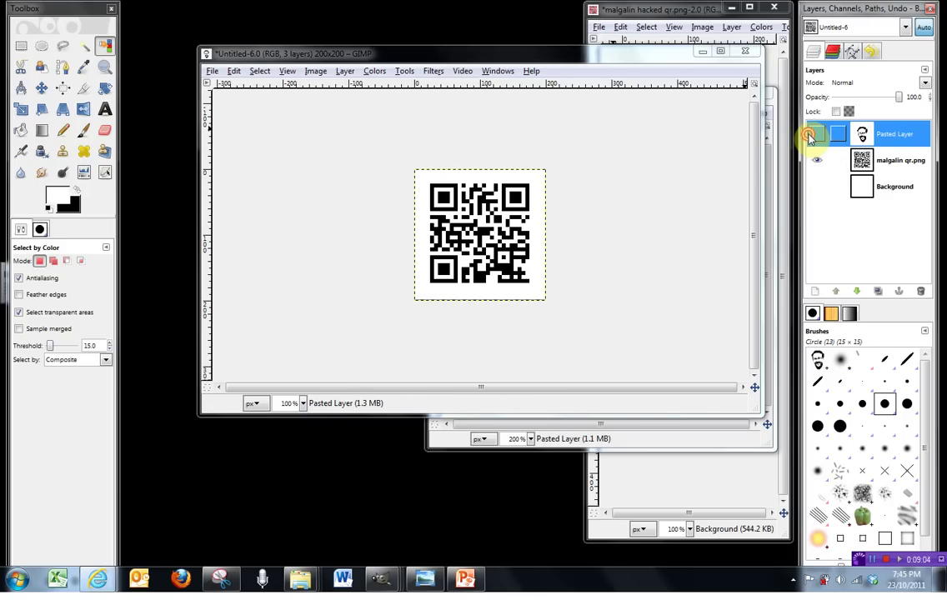
click(809, 136)
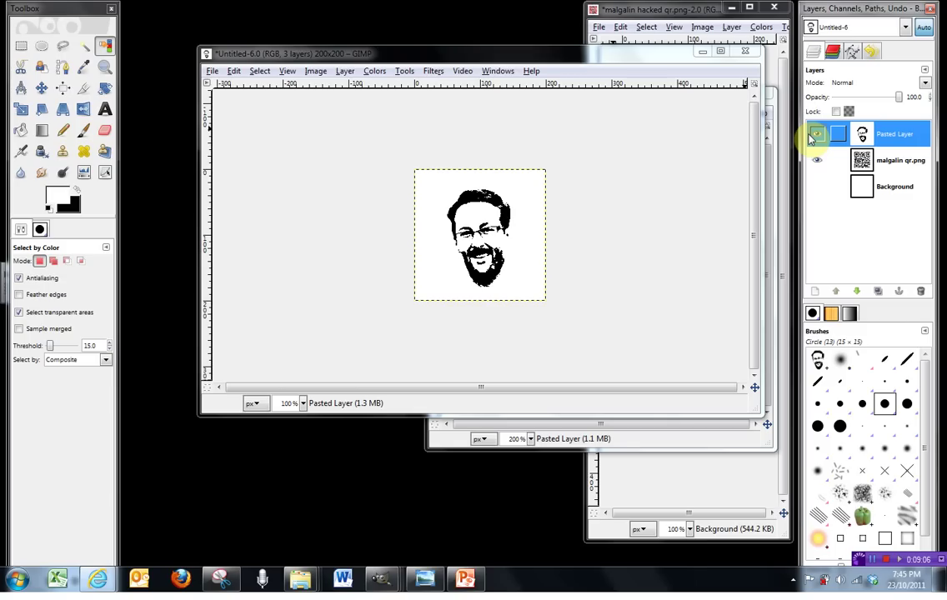
click(894, 194)
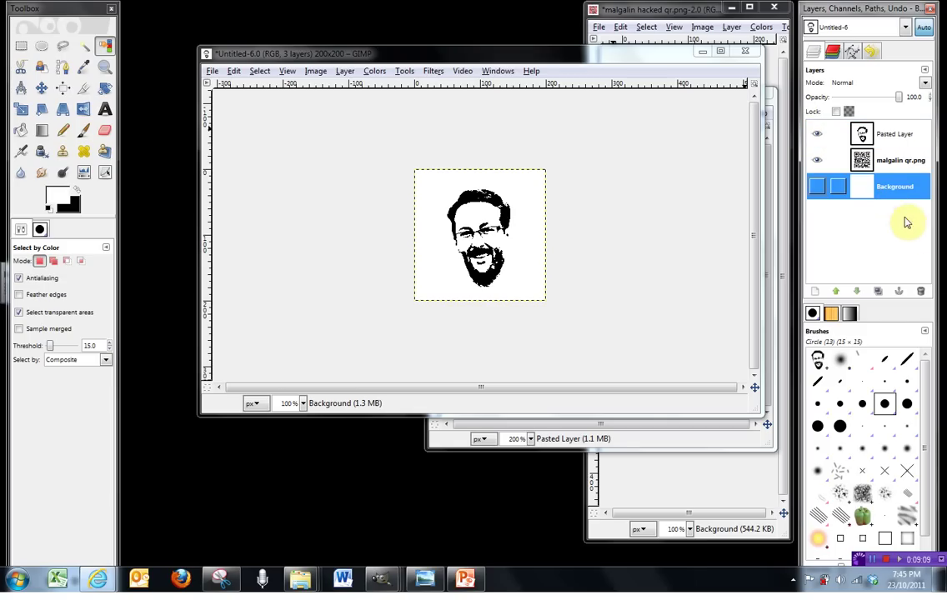
Delete the Background layer and hide the portrait layer so only the QR code shows
click(921, 292)
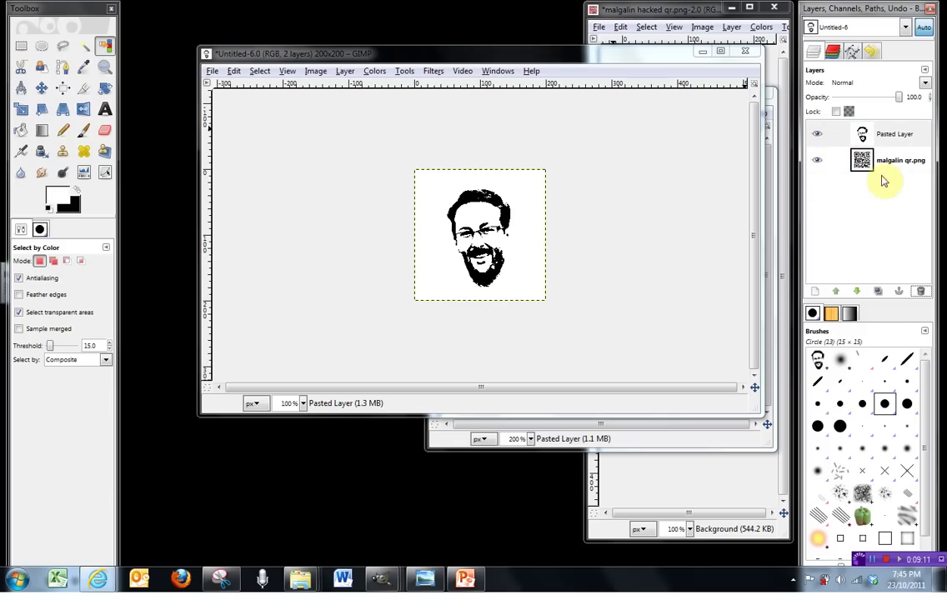
click(894, 134)
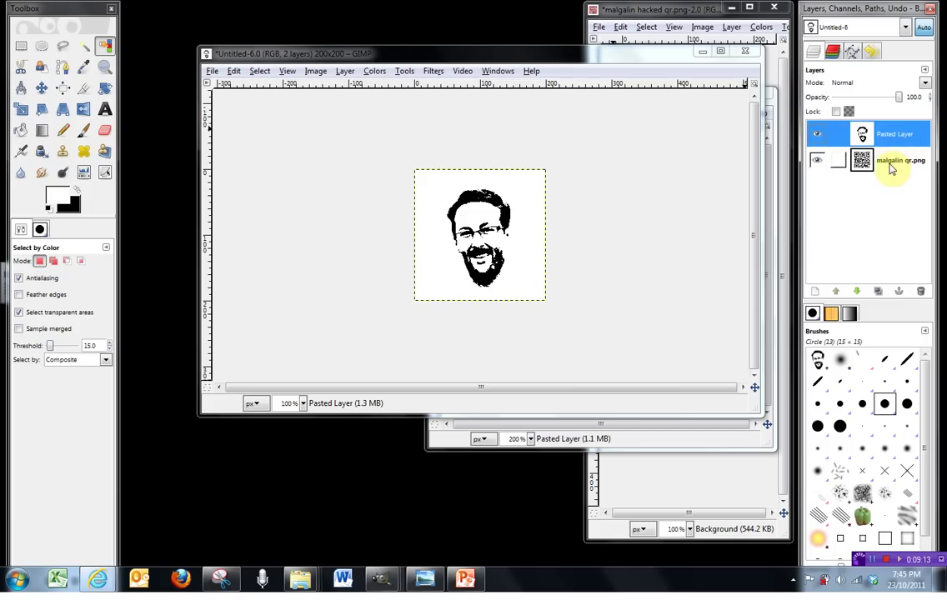
click(893, 167)
click(886, 133)
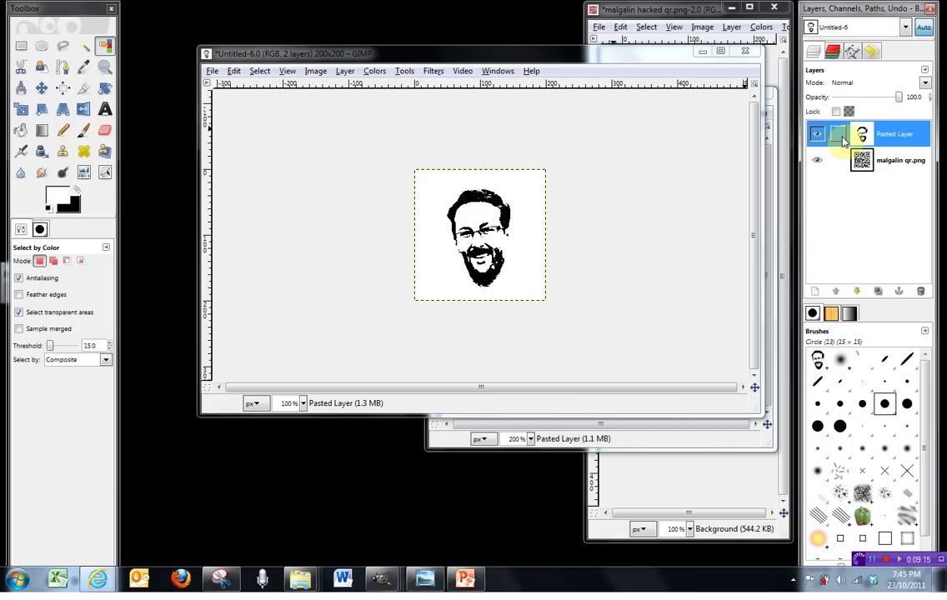
click(900, 167)
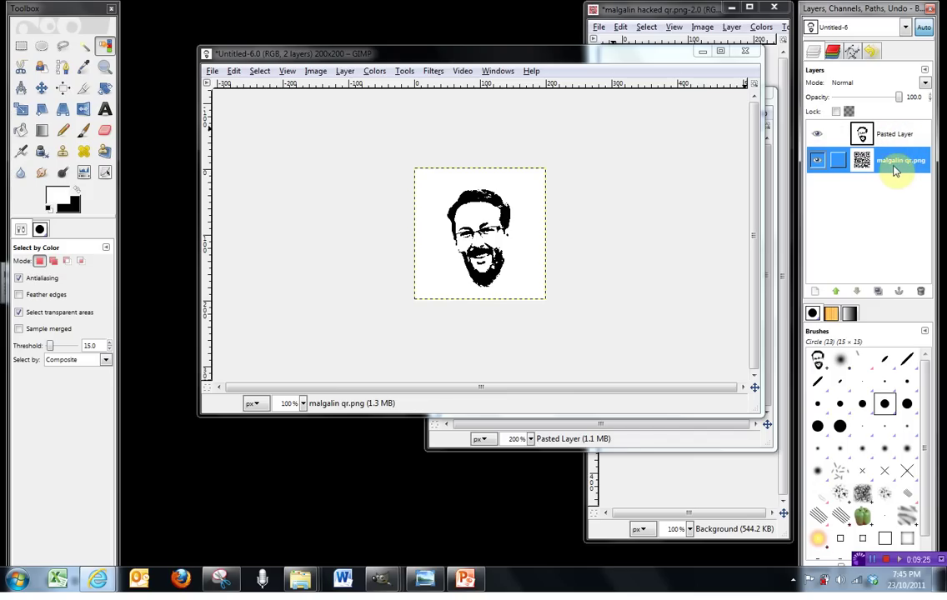
click(818, 135)
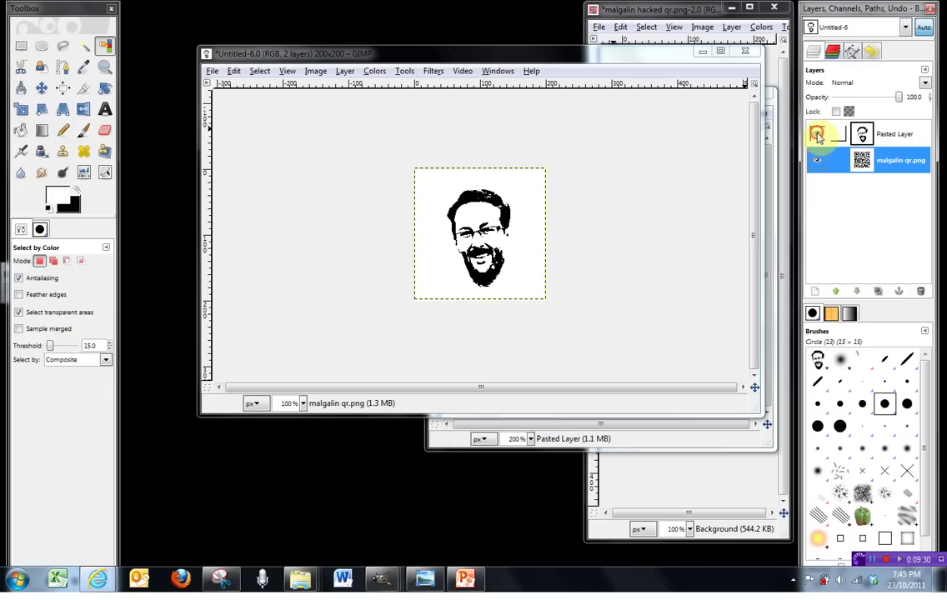
click(818, 136)
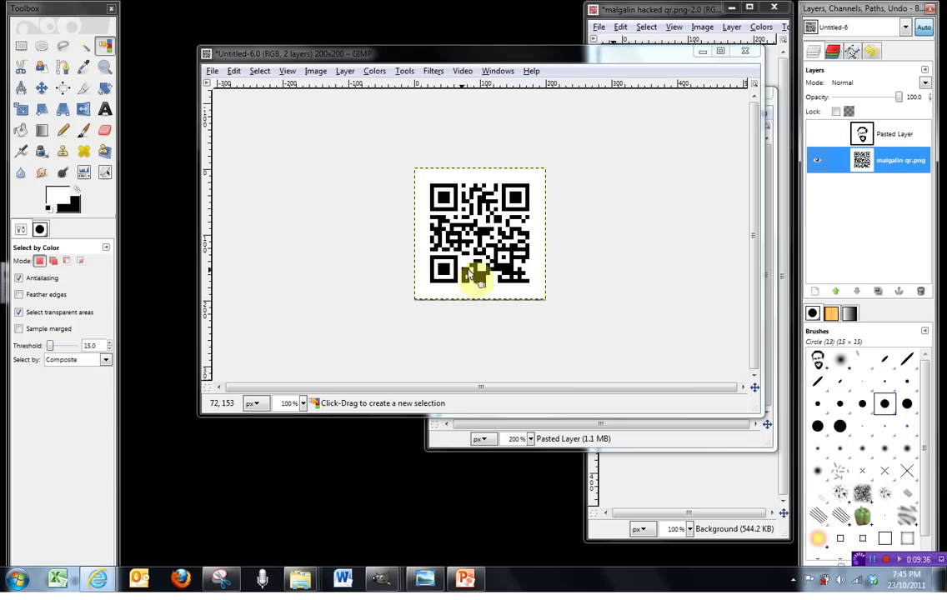
Select the black QR modules by colour and fill them with red c10000
click(104, 45)
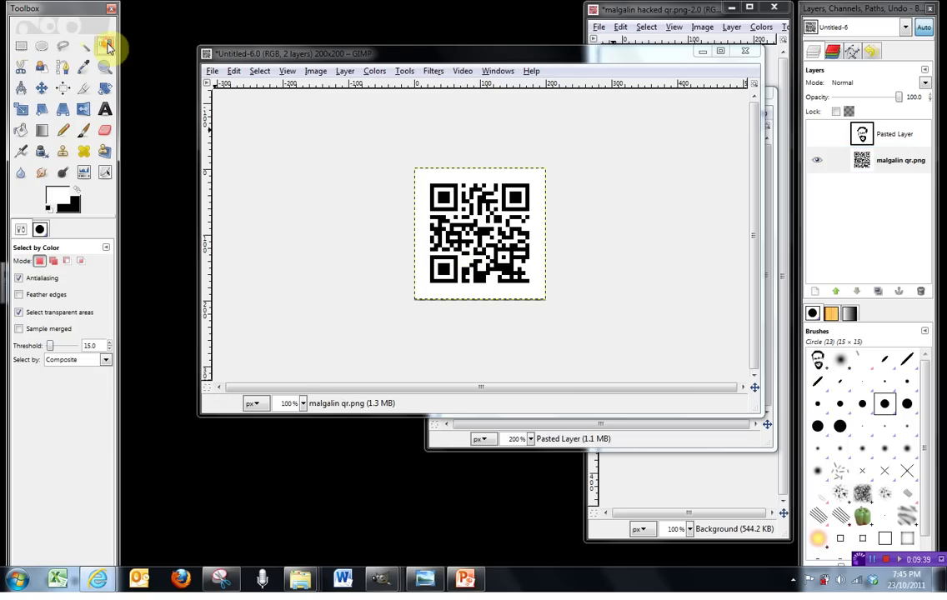
click(516, 202)
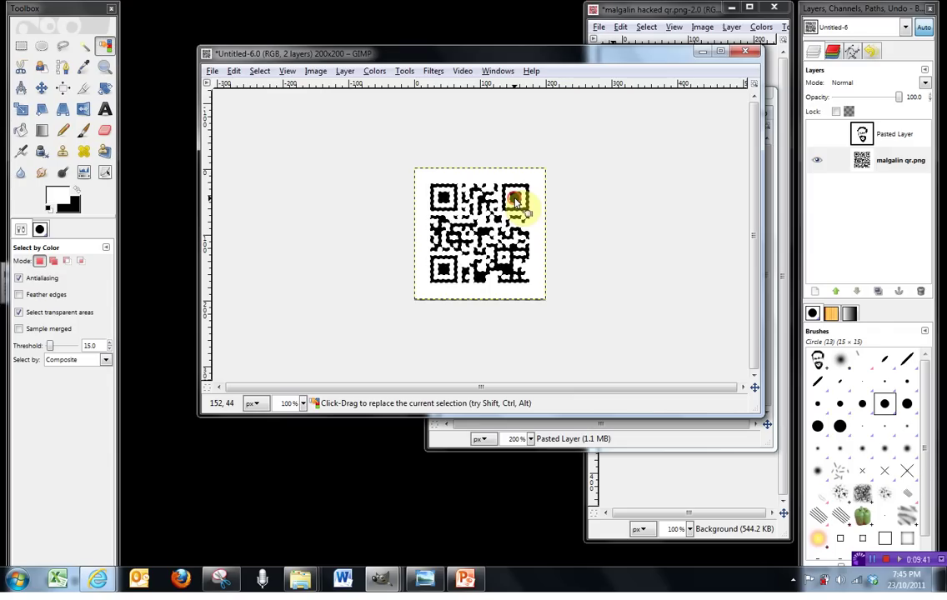
click(58, 200)
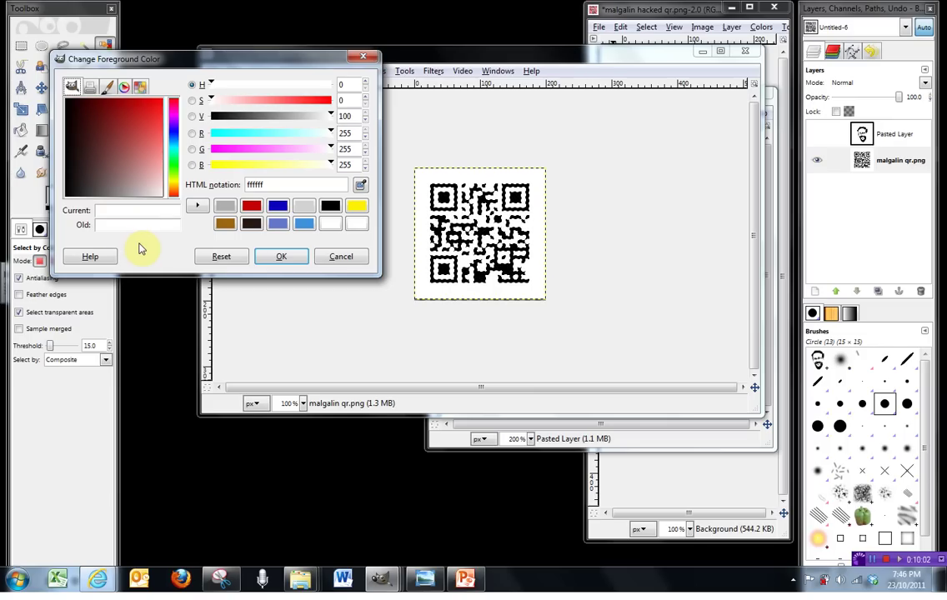
click(251, 206)
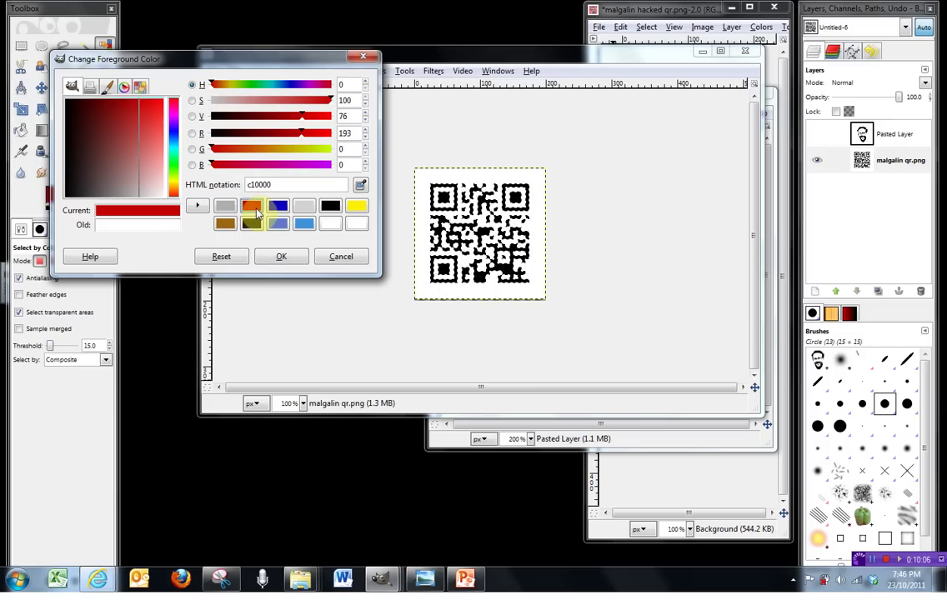
click(281, 258)
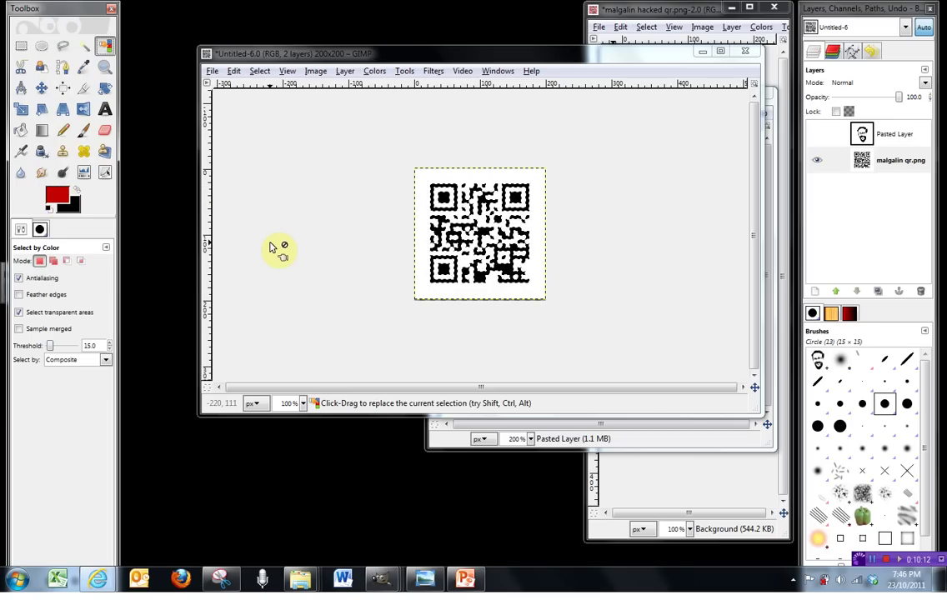
key(ctrl+comma)
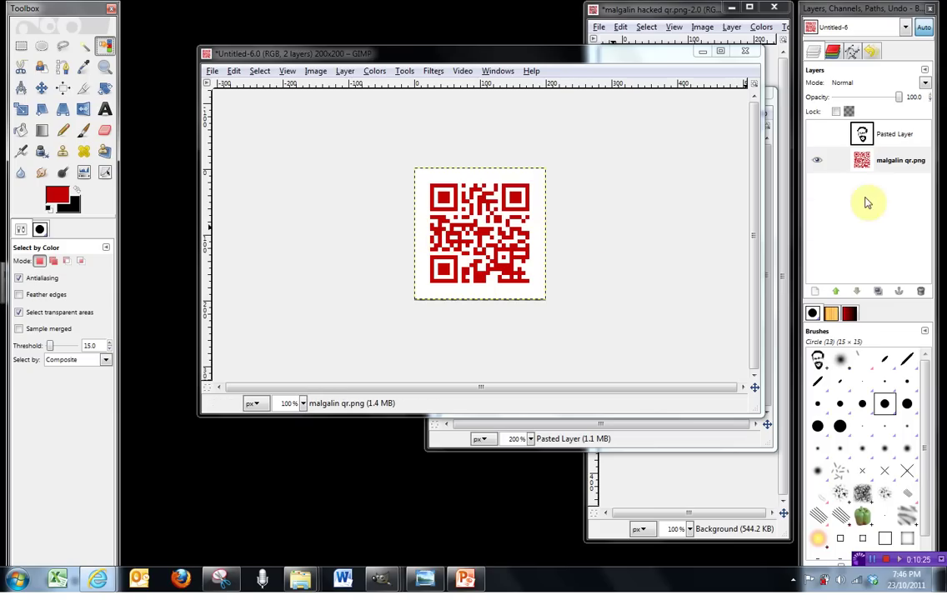
Show the portrait layer again and set its blend mode to Burn
click(897, 139)
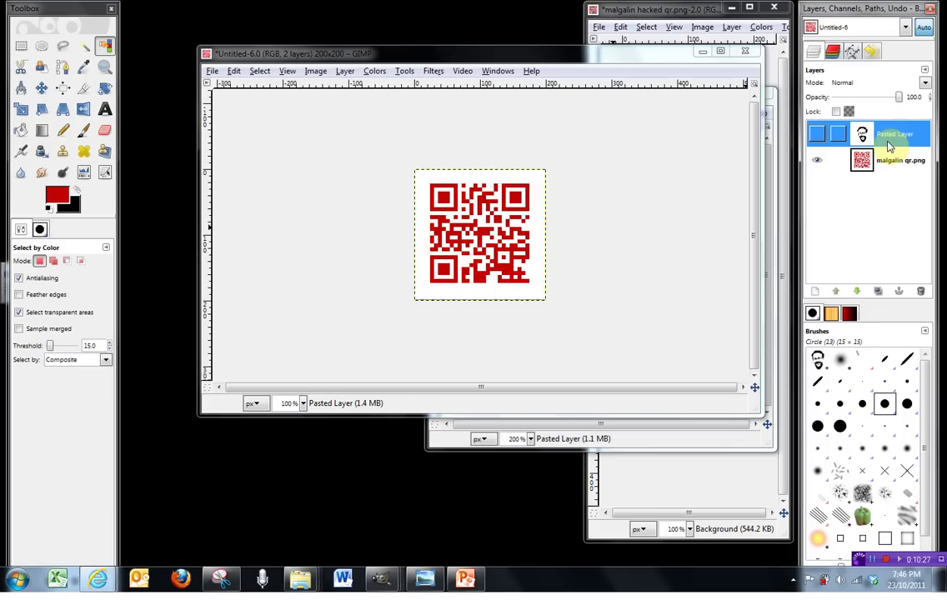
click(816, 134)
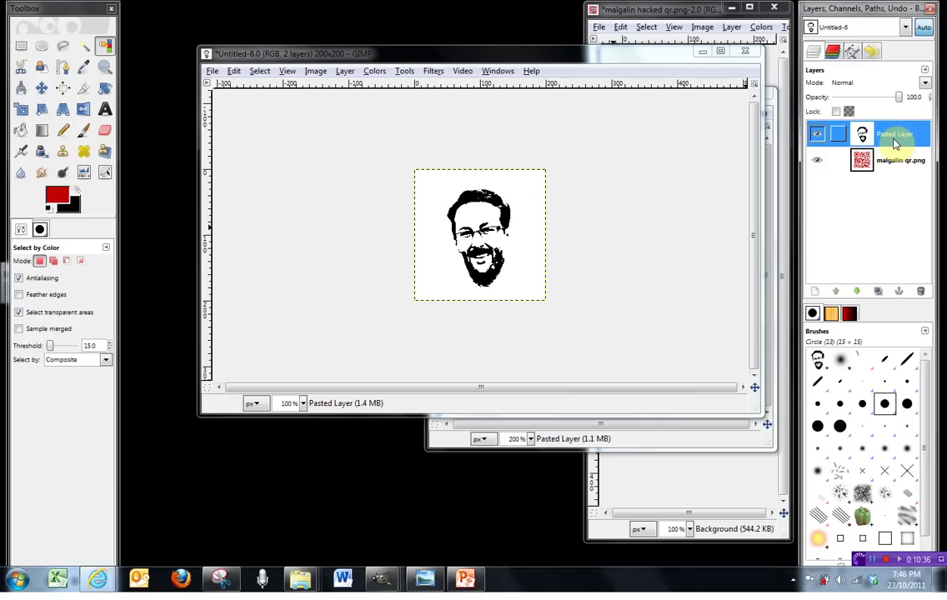
click(924, 85)
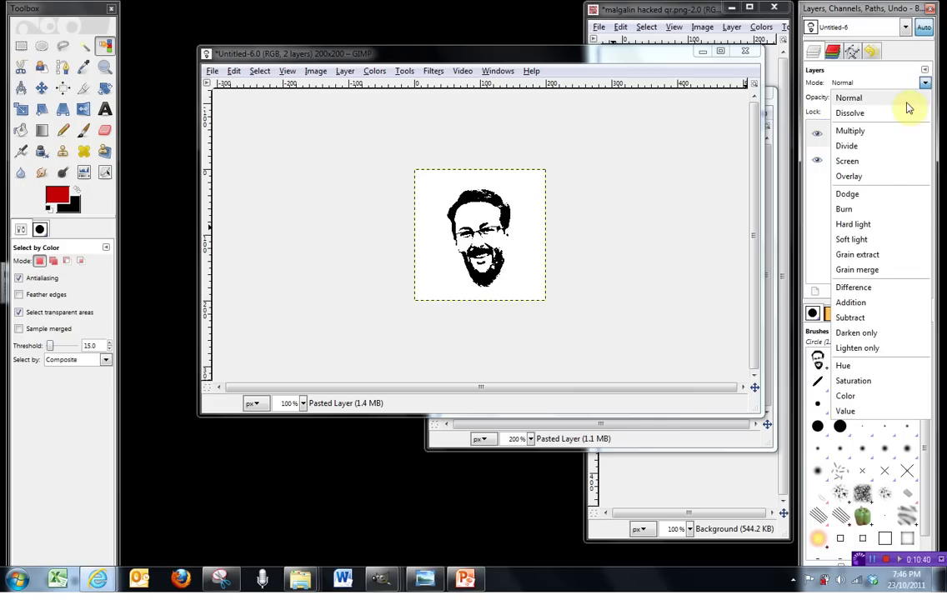
click(873, 213)
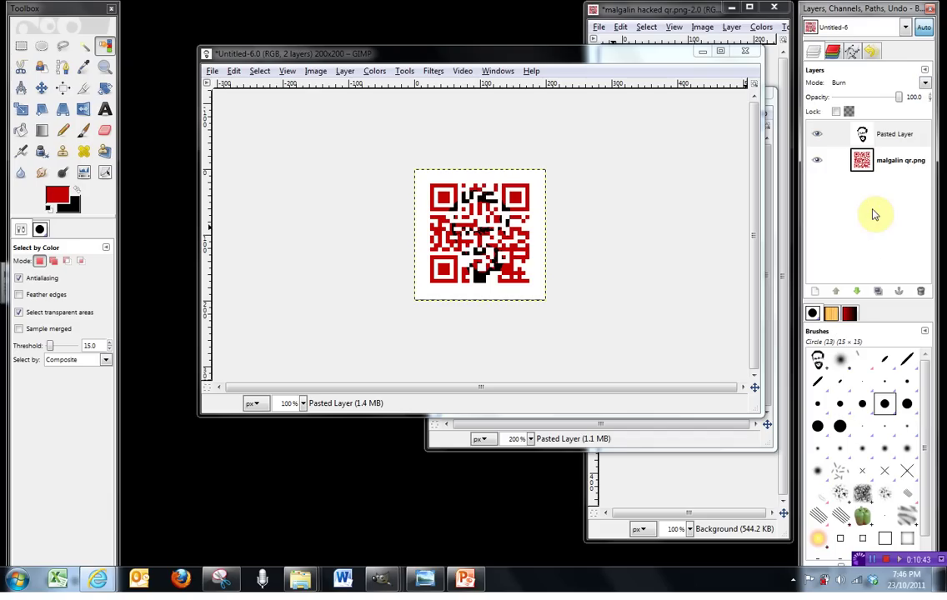
Zoom the view to 200% and narrow the composite's image window
click(303, 402)
click(295, 458)
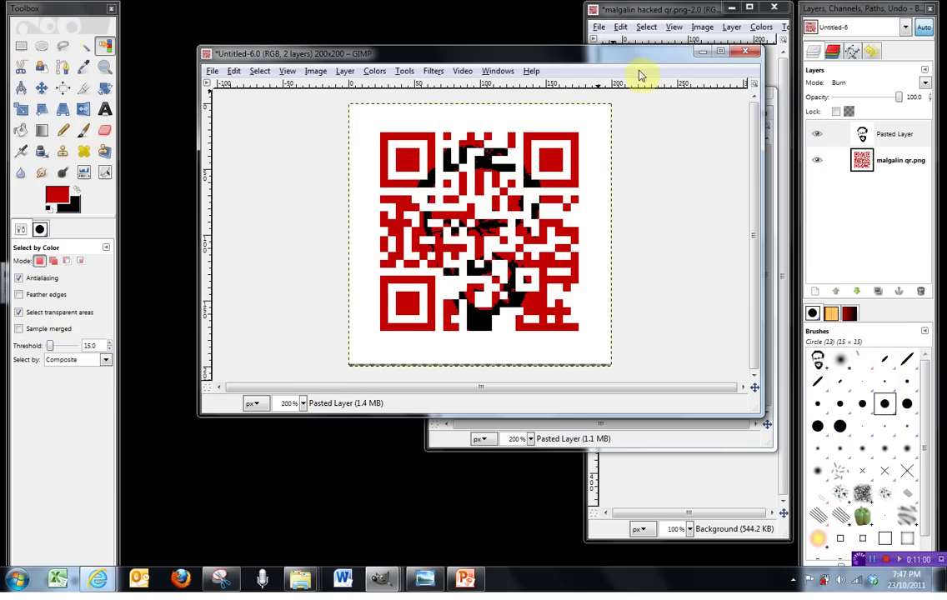
drag(762, 102, 511, 117)
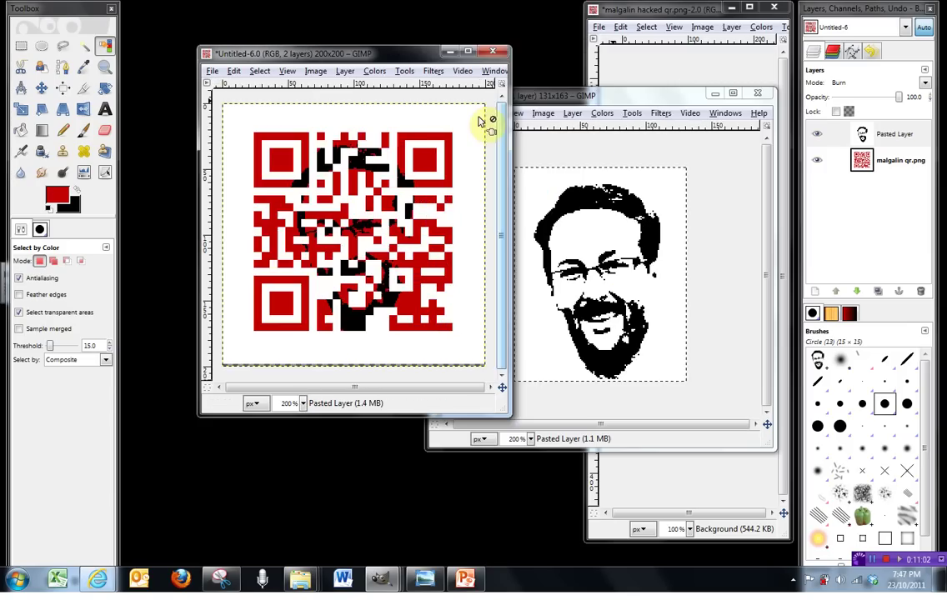
Minimise the portrait image window, widen the composite window to show the whole code, and select Pasted Layer
drag(364, 53, 366, 120)
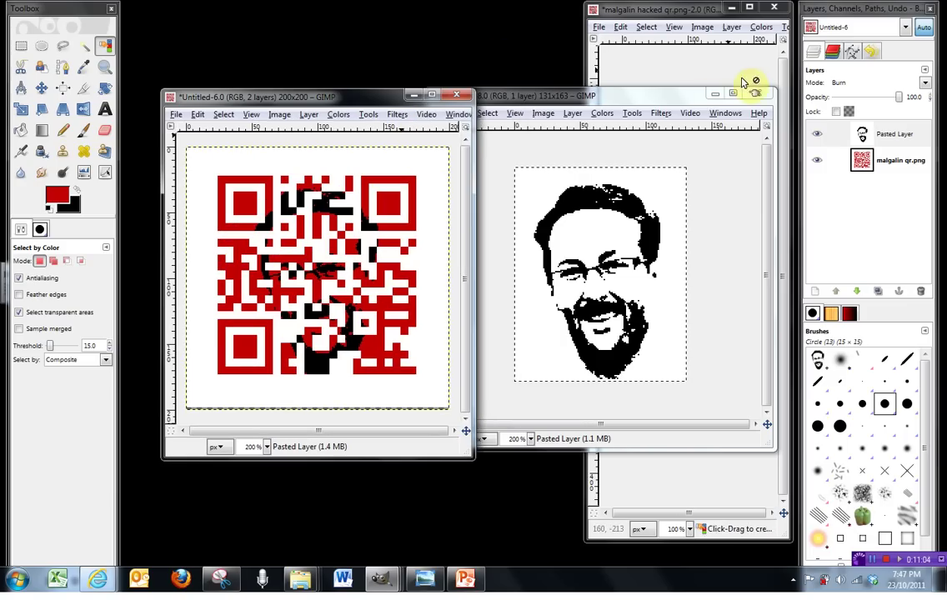
click(715, 94)
mouse_move(690, 254)
mouse_down()
mouse_move(663, 268)
mouse_move(664, 256)
mouse_move(664, 272)
mouse_move(667, 250)
mouse_move(663, 275)
mouse_move(667, 245)
mouse_move(669, 282)
mouse_move(658, 240)
mouse_move(658, 297)
mouse_up()
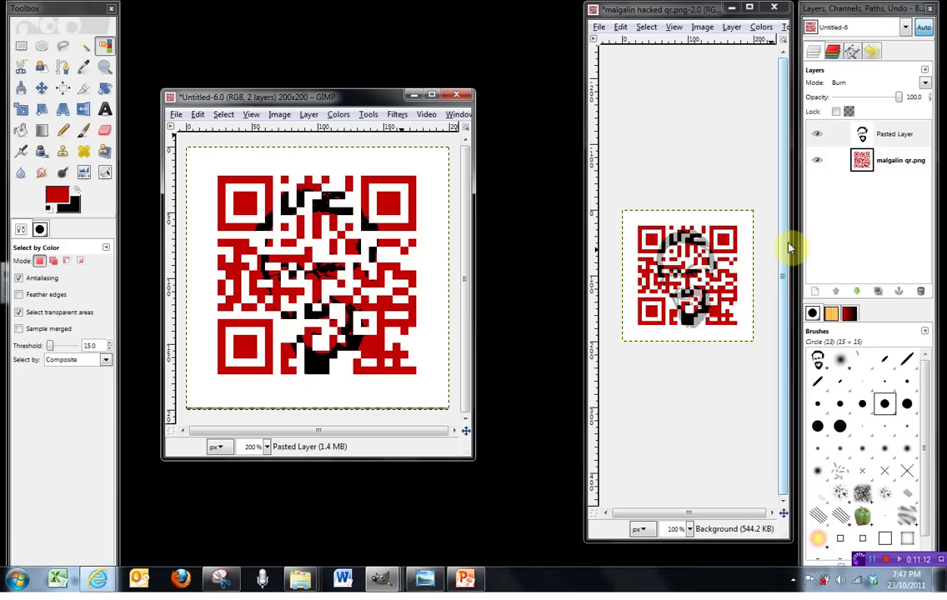
click(898, 140)
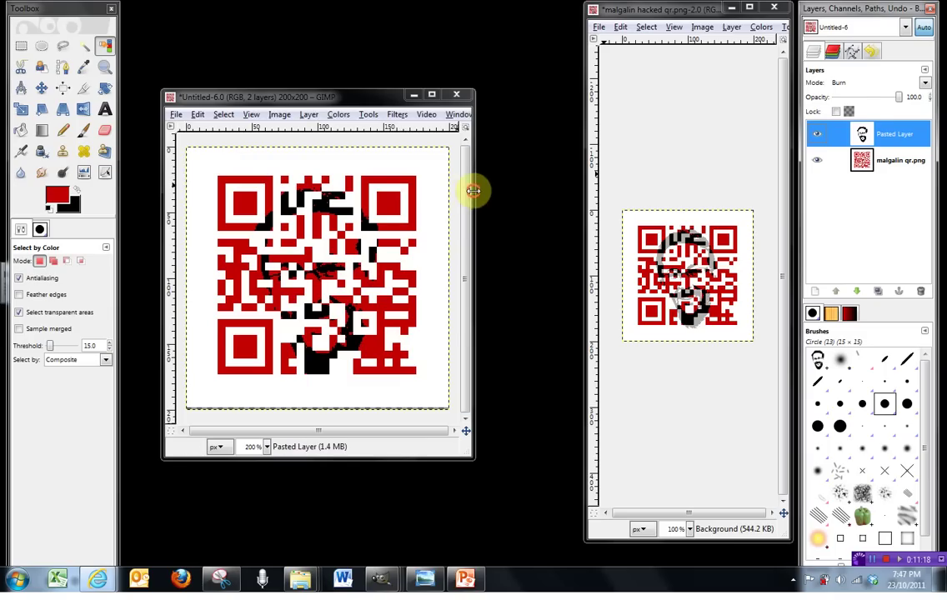
drag(473, 191, 734, 191)
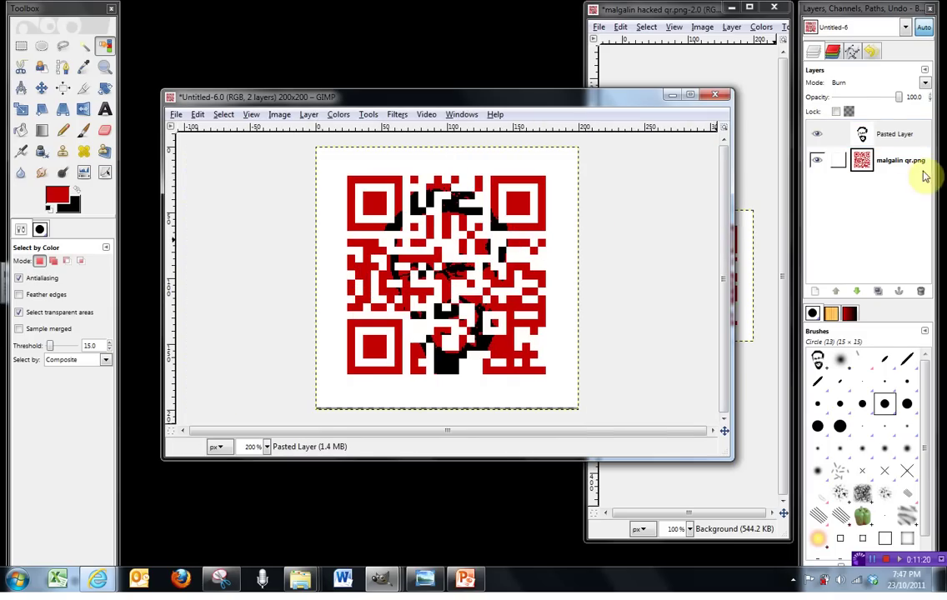
click(902, 137)
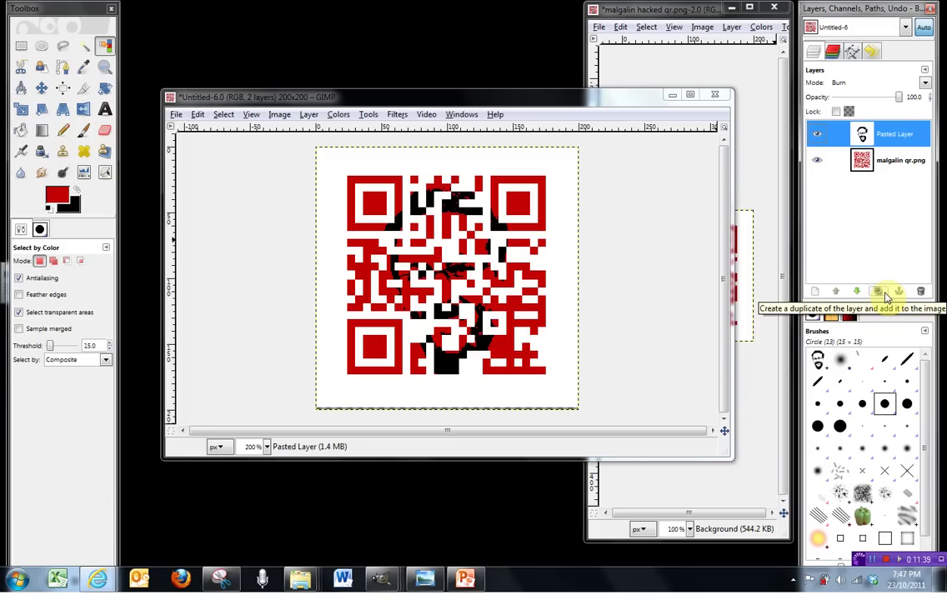
Duplicate Pasted Layer, set the copy to Normal mode, hide it, and select the malgalin qr.png layer
click(886, 296)
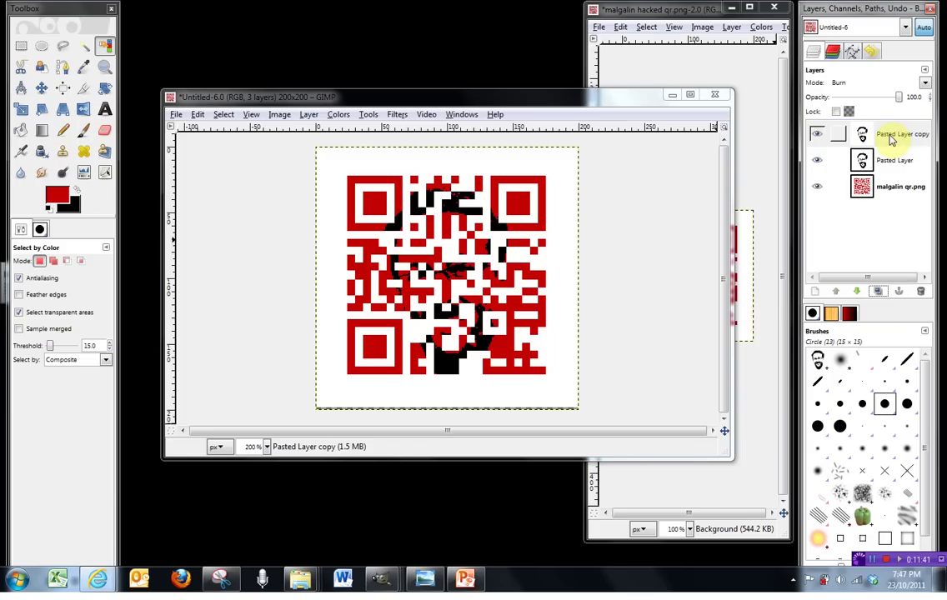
click(890, 137)
click(892, 159)
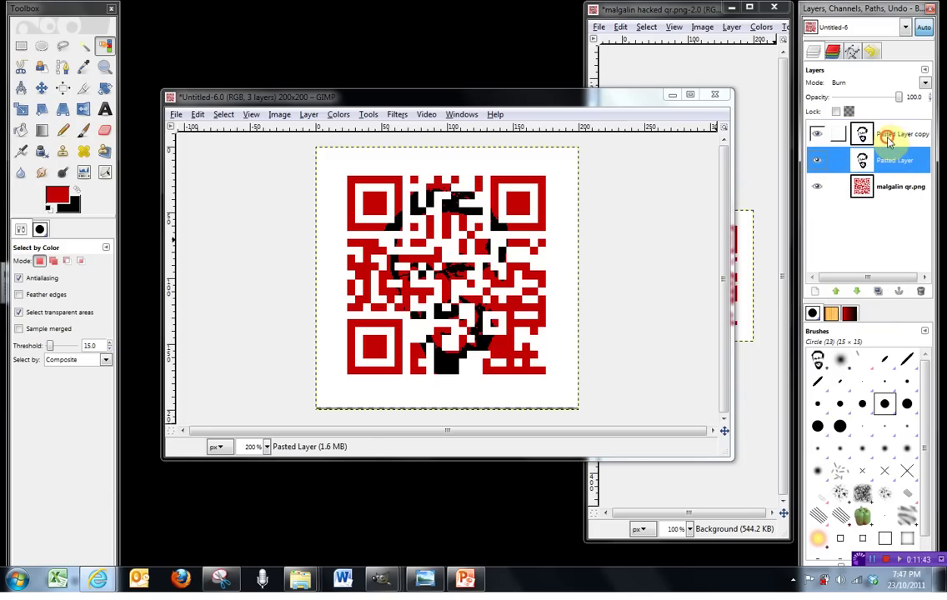
click(888, 138)
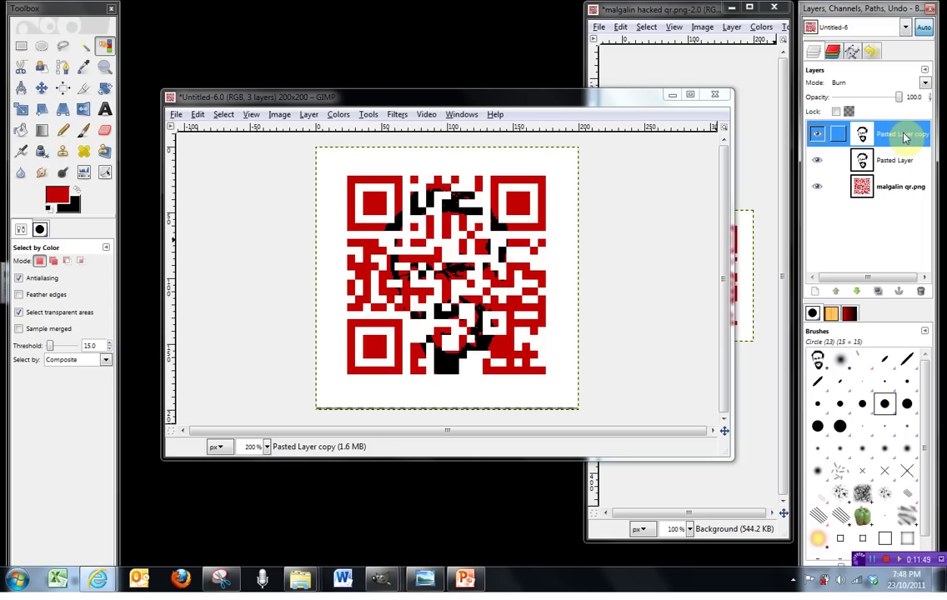
click(925, 83)
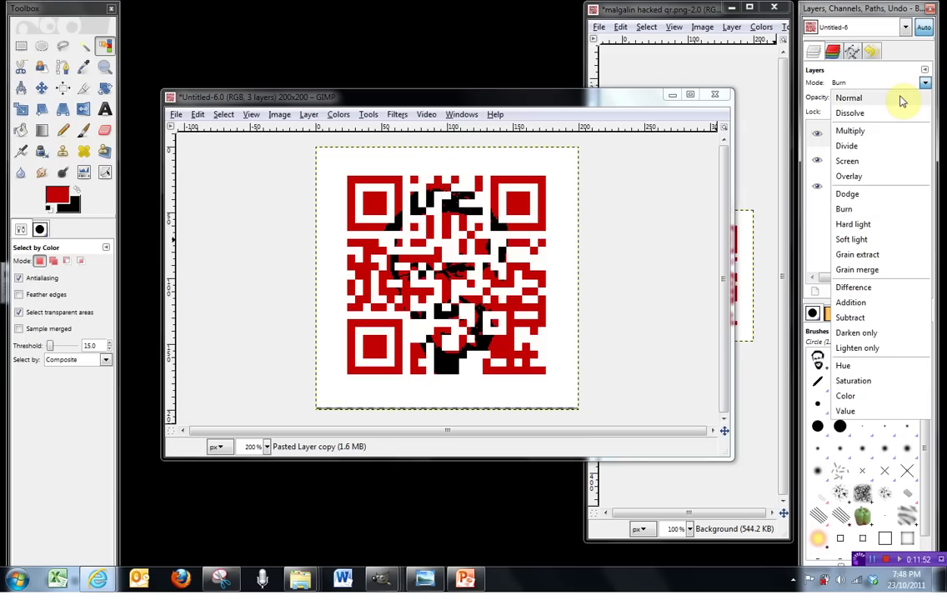
click(901, 98)
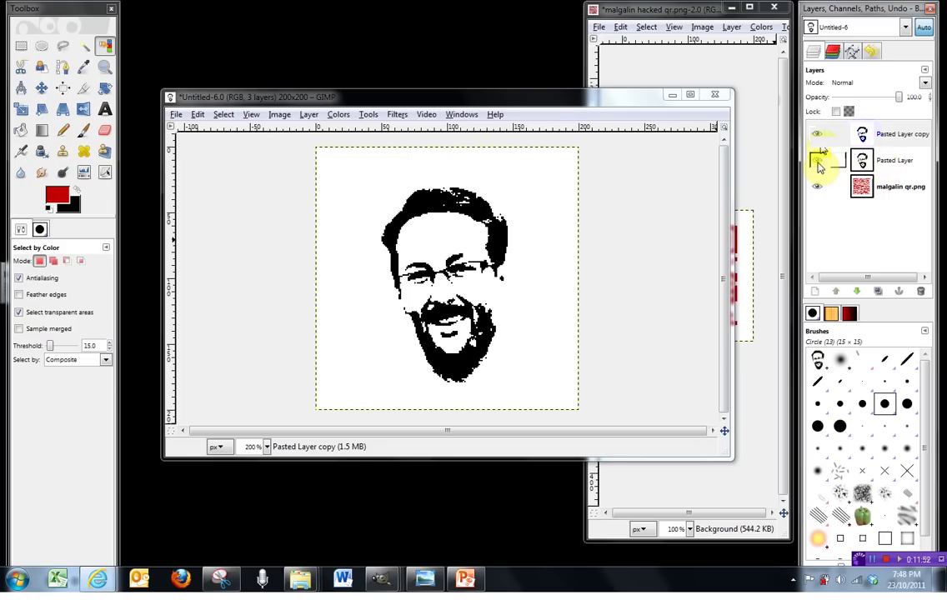
click(818, 134)
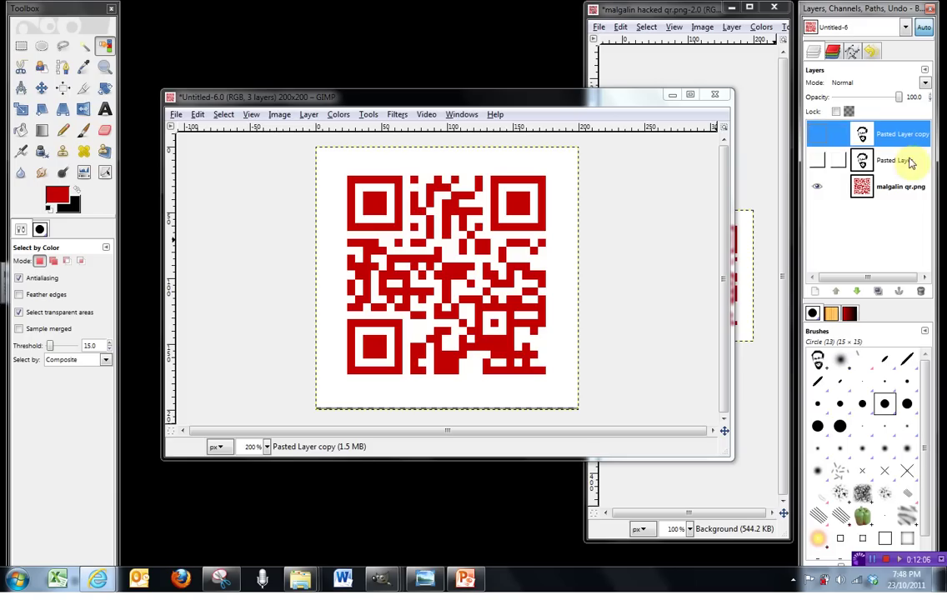
click(897, 194)
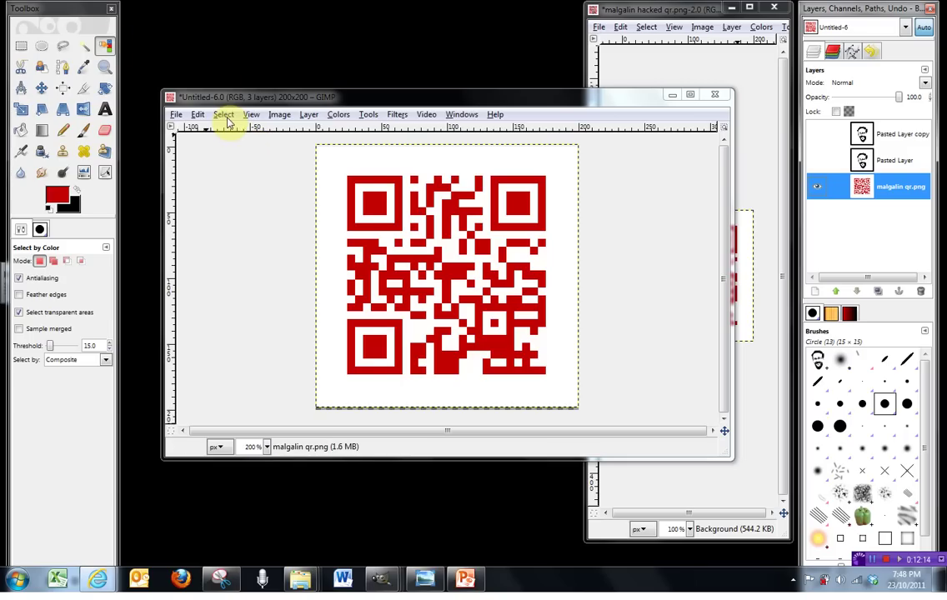
Select the red QR modules by colour, then show Pasted Layer copy and clear that selection from it
click(227, 121)
click(248, 192)
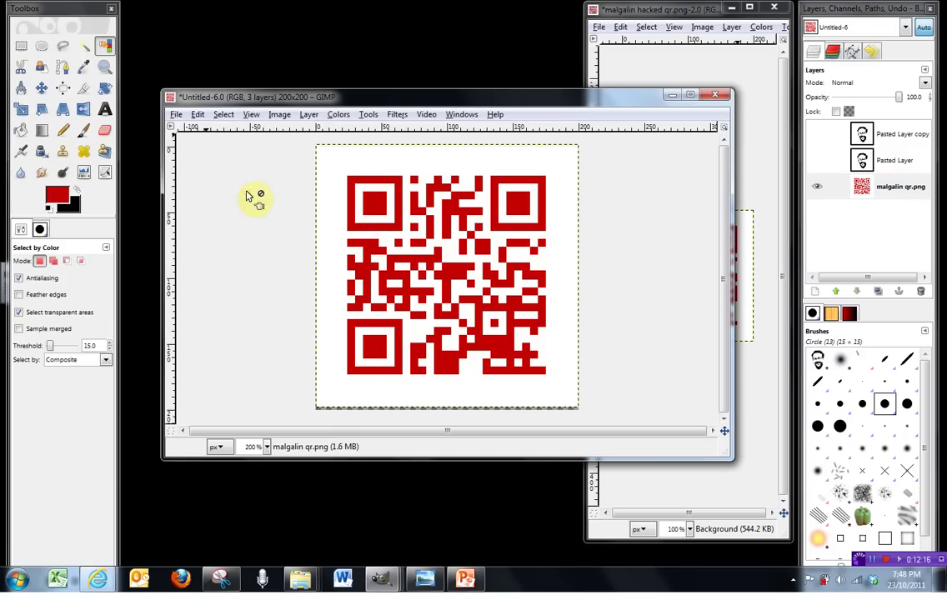
click(517, 206)
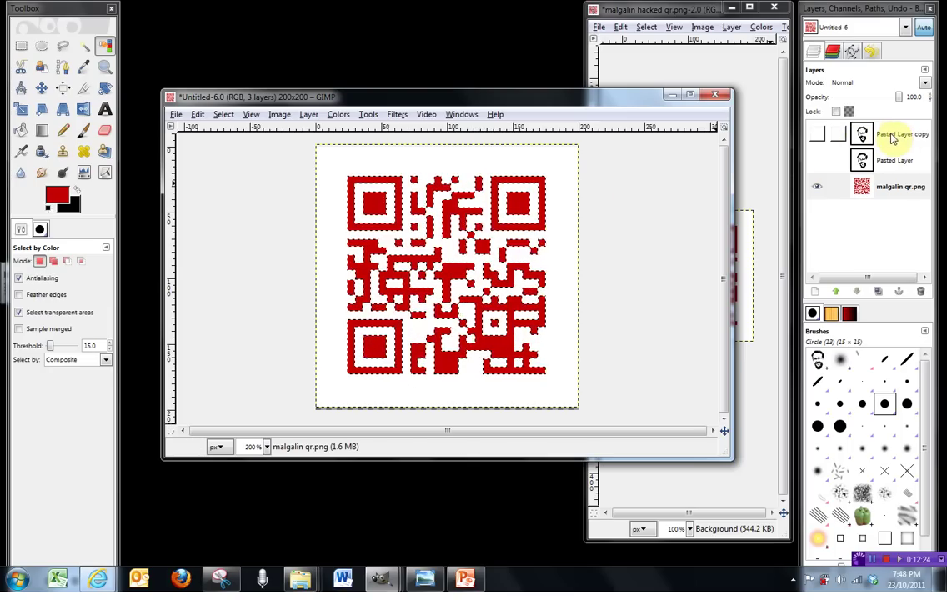
click(818, 134)
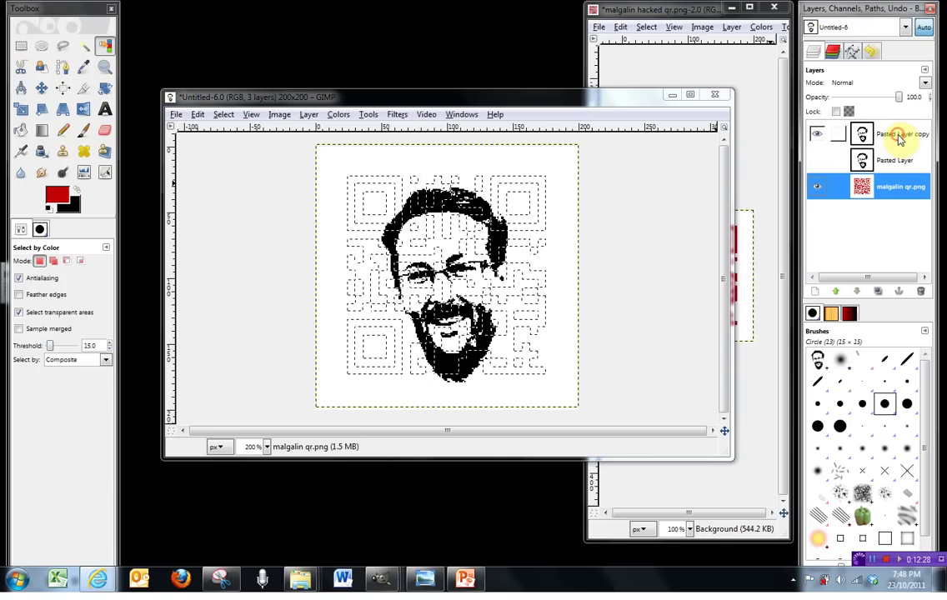
click(900, 138)
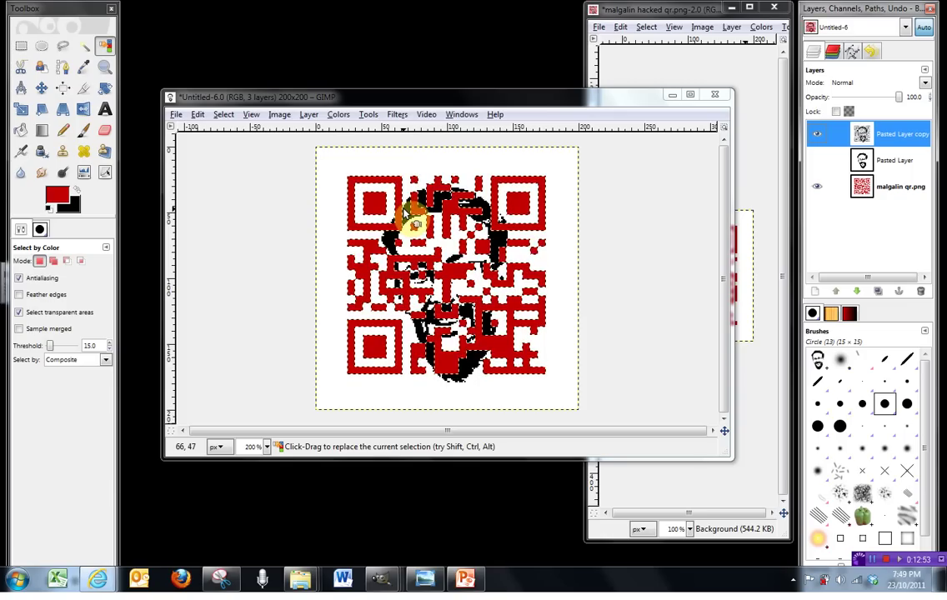
click(463, 338)
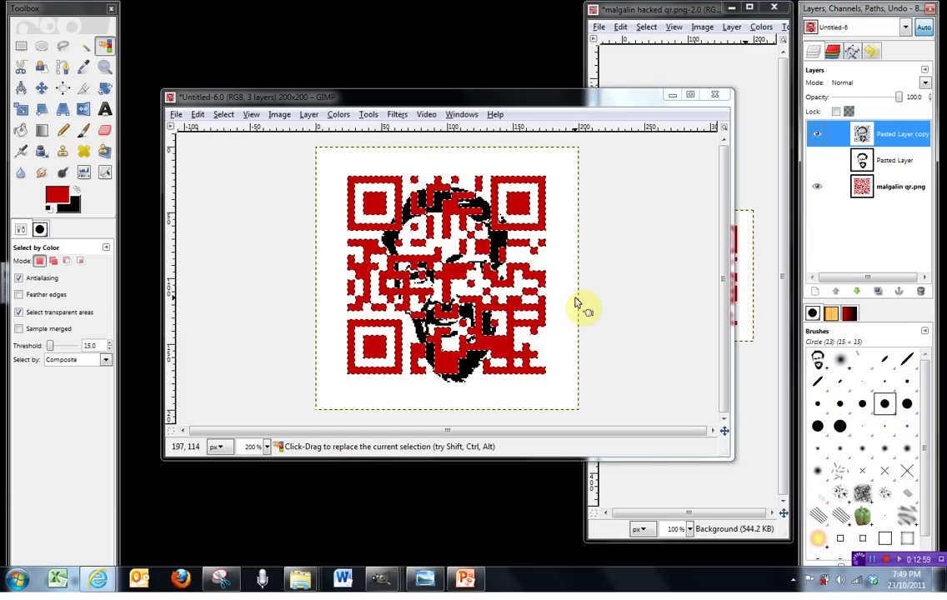
Show Pasted Layer again and select the face's black pixels by colour
click(818, 163)
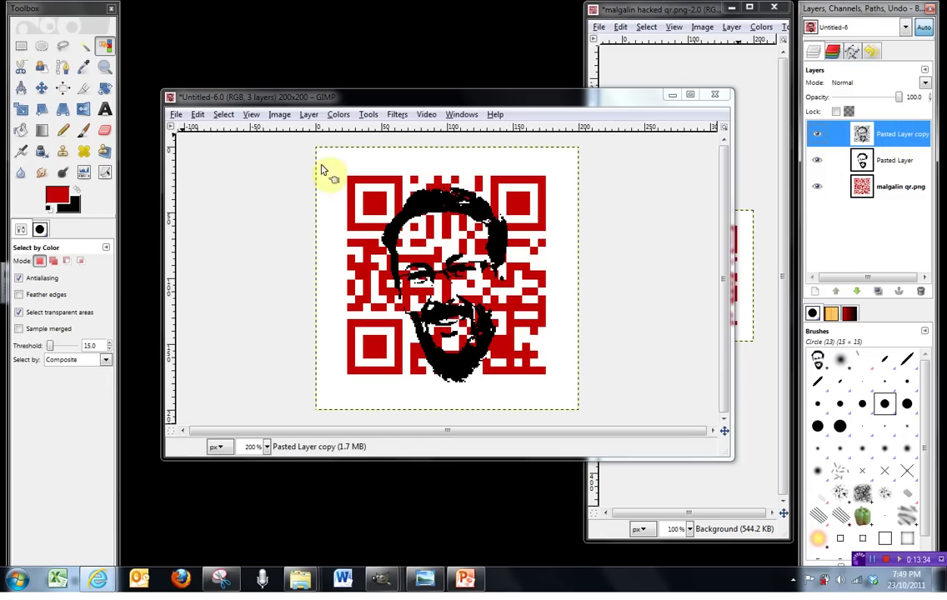
click(388, 240)
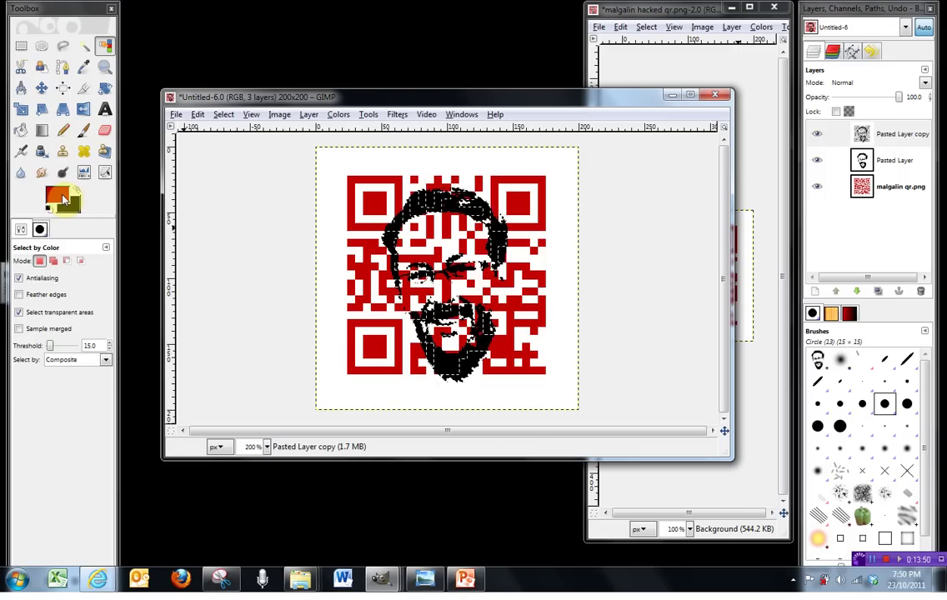
Fill the selected black face areas with grey aeaeae and clear the selection
click(58, 197)
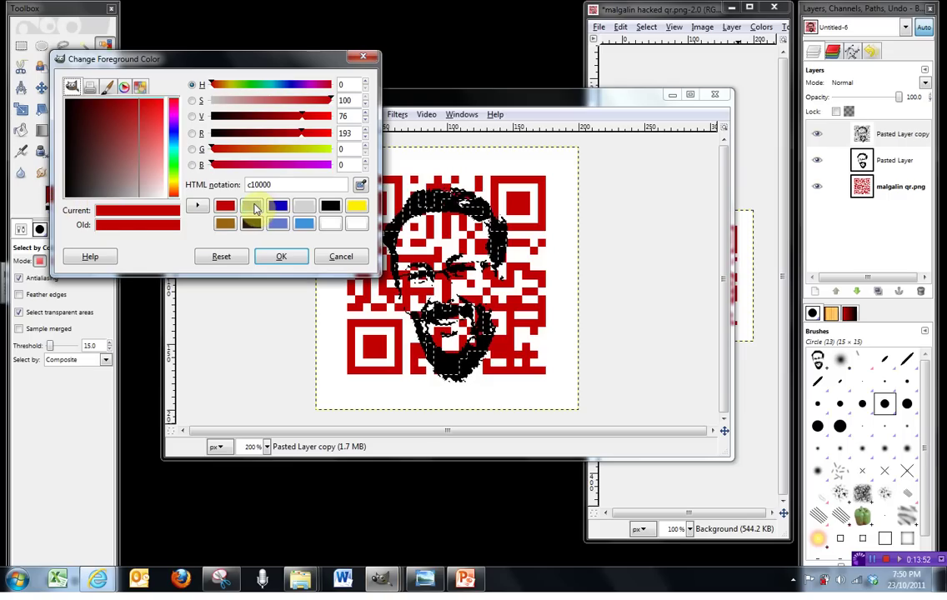
click(253, 207)
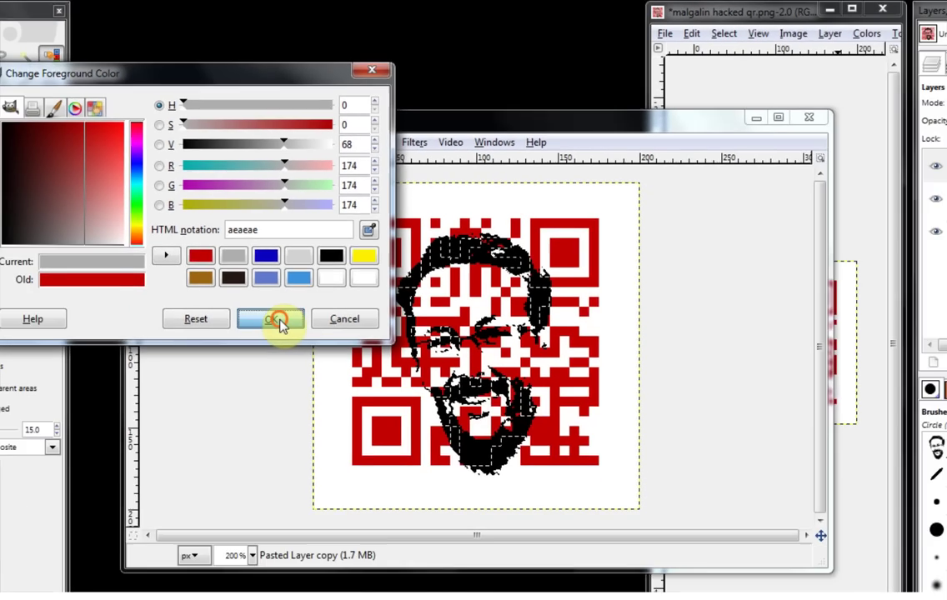
click(230, 533)
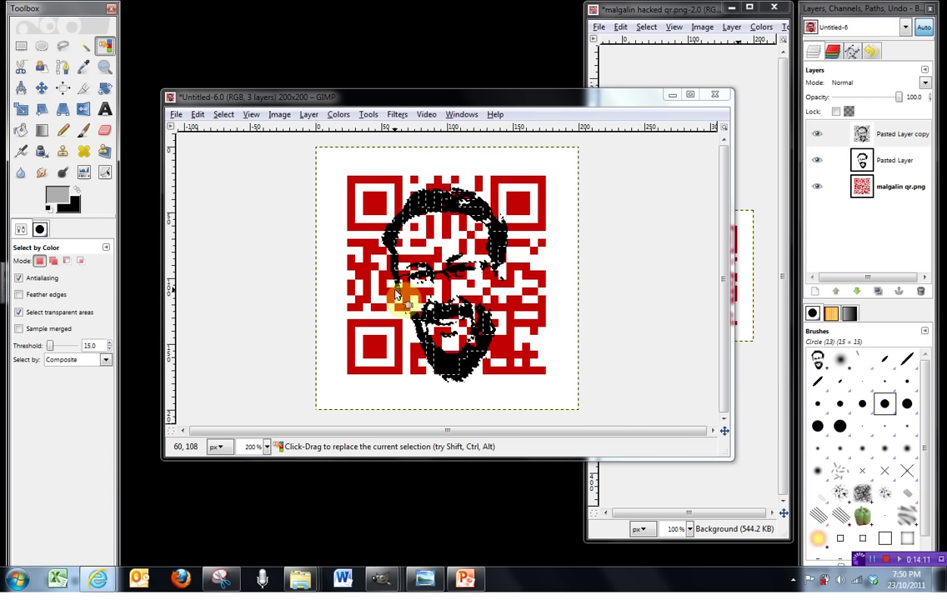
key(ctrl+comma)
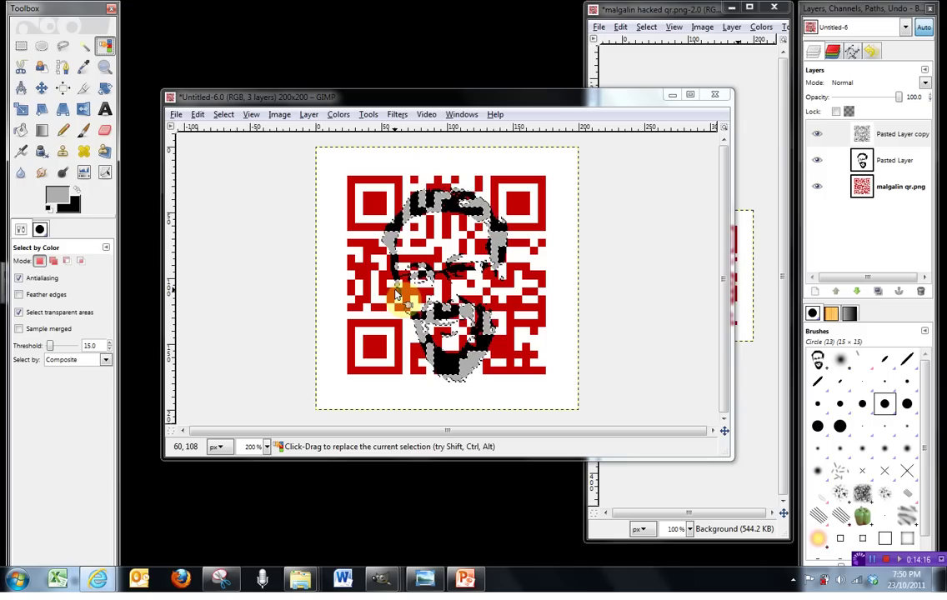
click(509, 294)
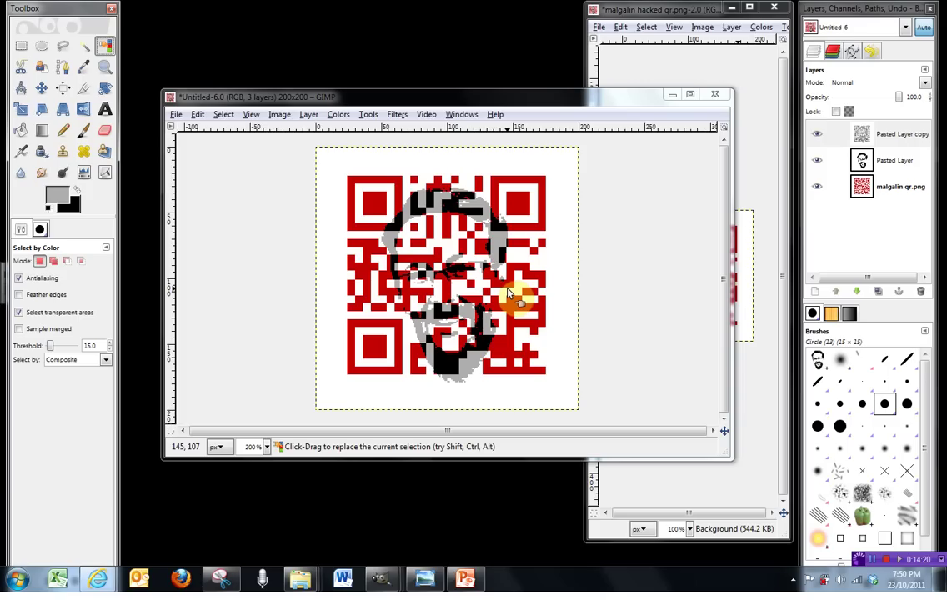
Merge the visible layers into malgalin qr.png with Ctrl+M and set the zoom to 100%
key(ctrl+m)
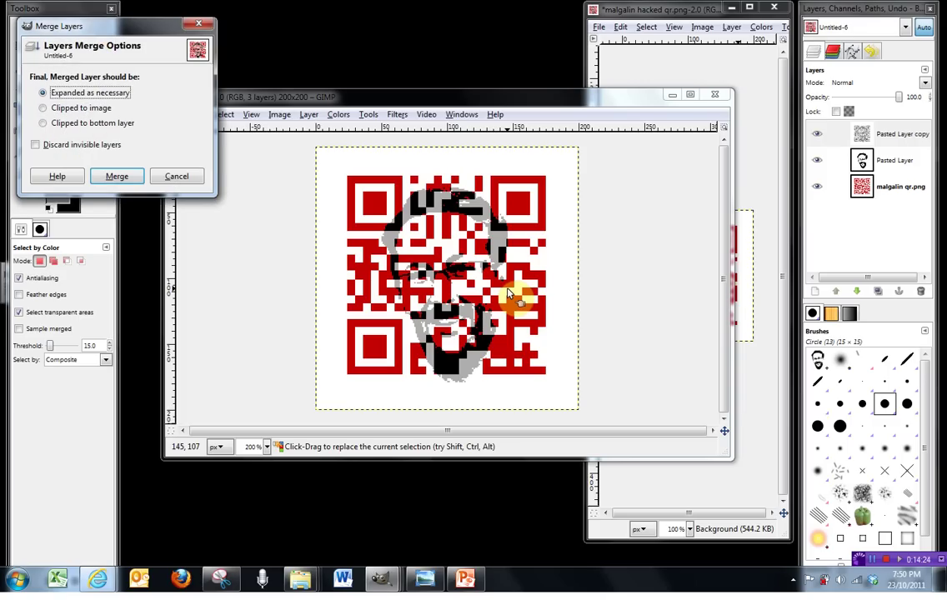
key(Return)
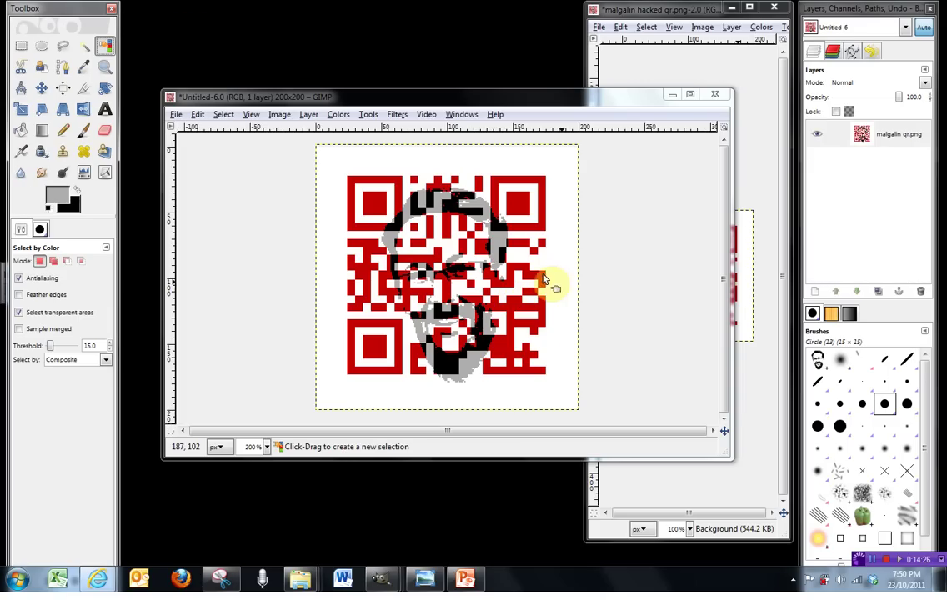
click(266, 447)
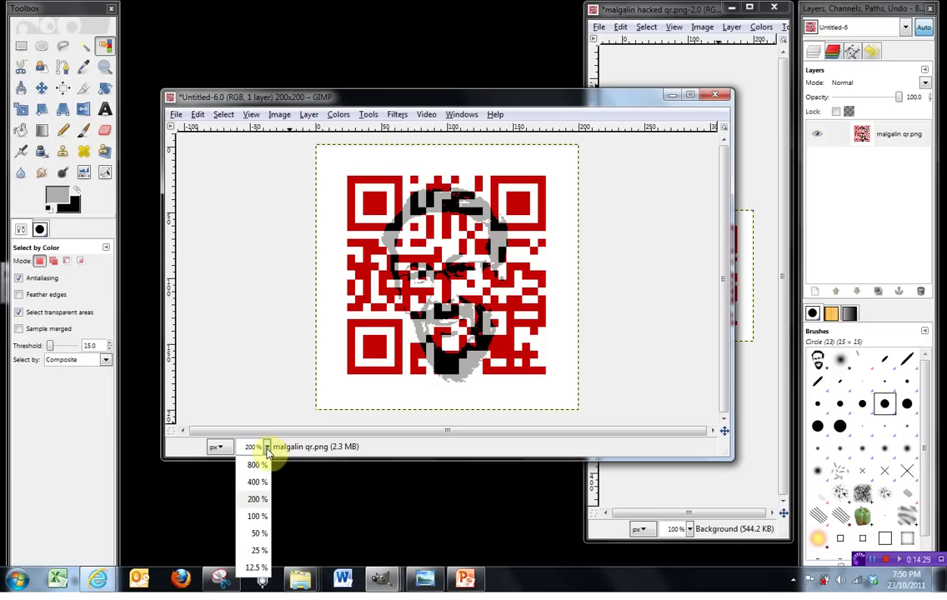
click(265, 520)
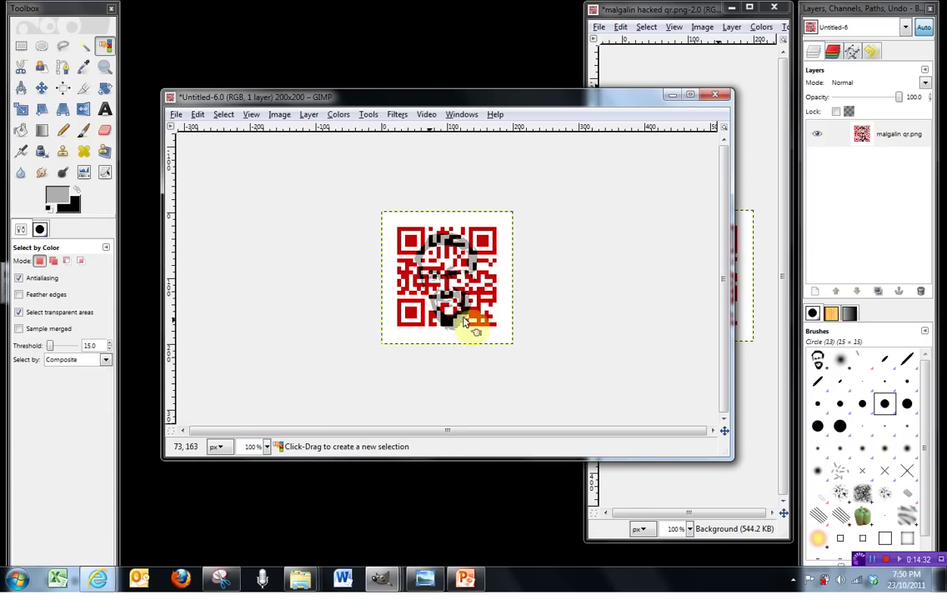